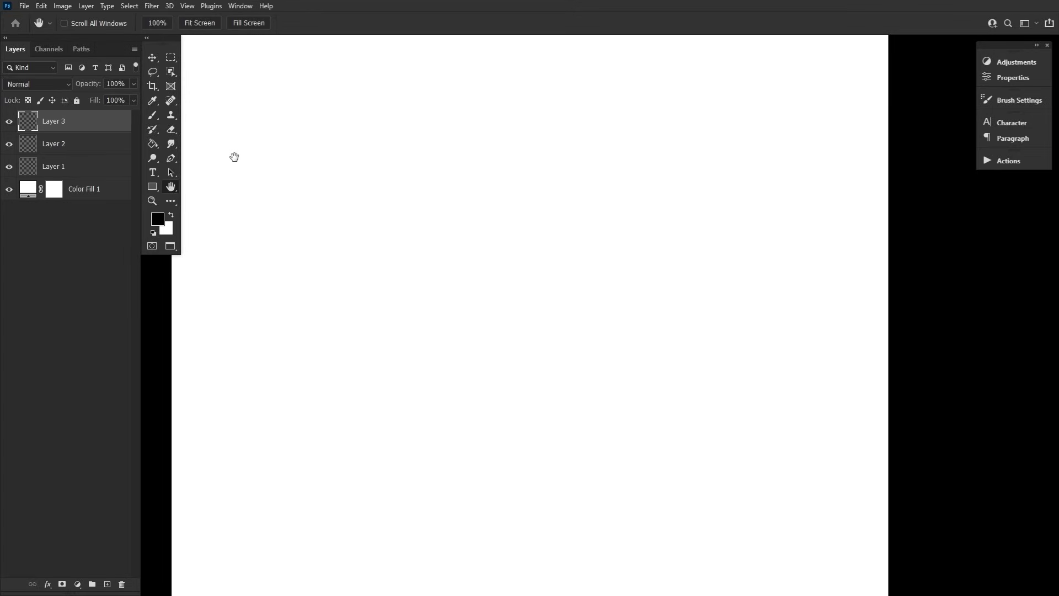
# Paint a cluster of black Hard Round dots in assorted sizes on Layer 3
pyautogui.click(149, 113)
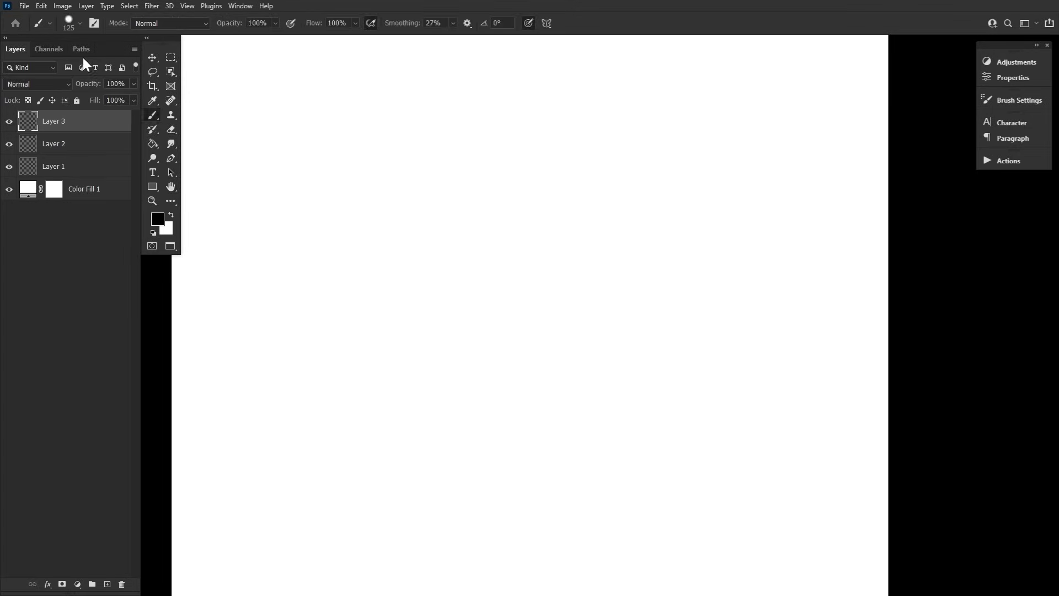
pyautogui.click(71, 23)
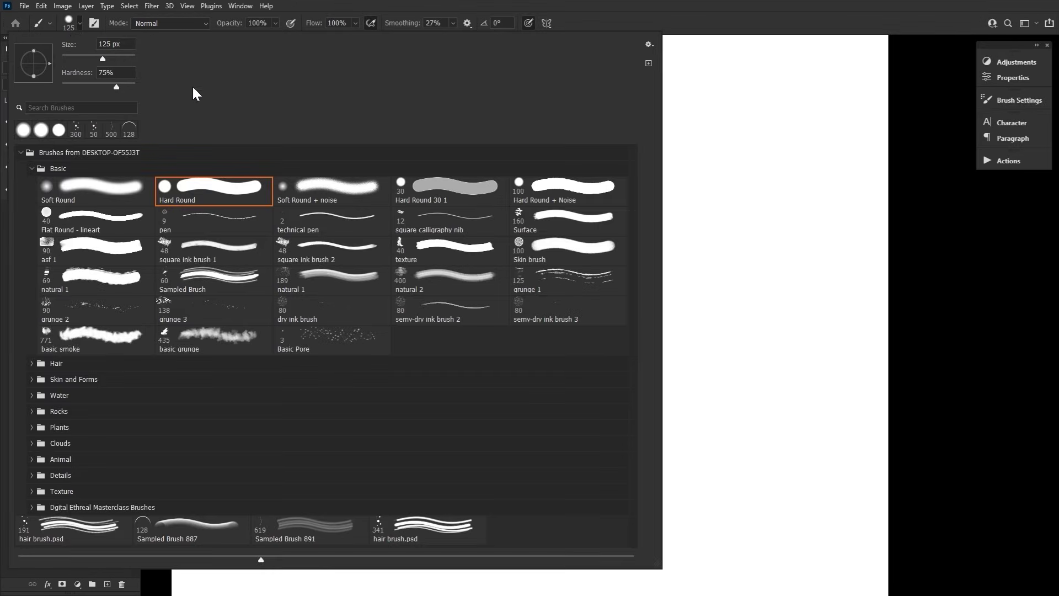
pyautogui.click(680, 310)
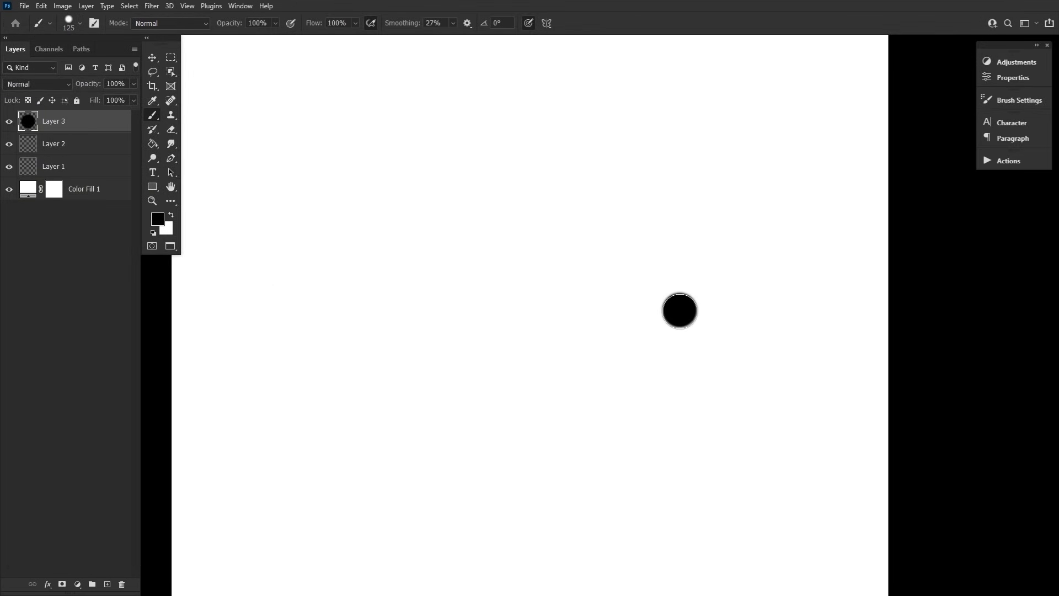
pyautogui.press('[')
pyautogui.press('[')
pyautogui.press('[')
pyautogui.press('[')
pyautogui.press('[')
pyautogui.click(704, 347)
pyautogui.click(662, 265)
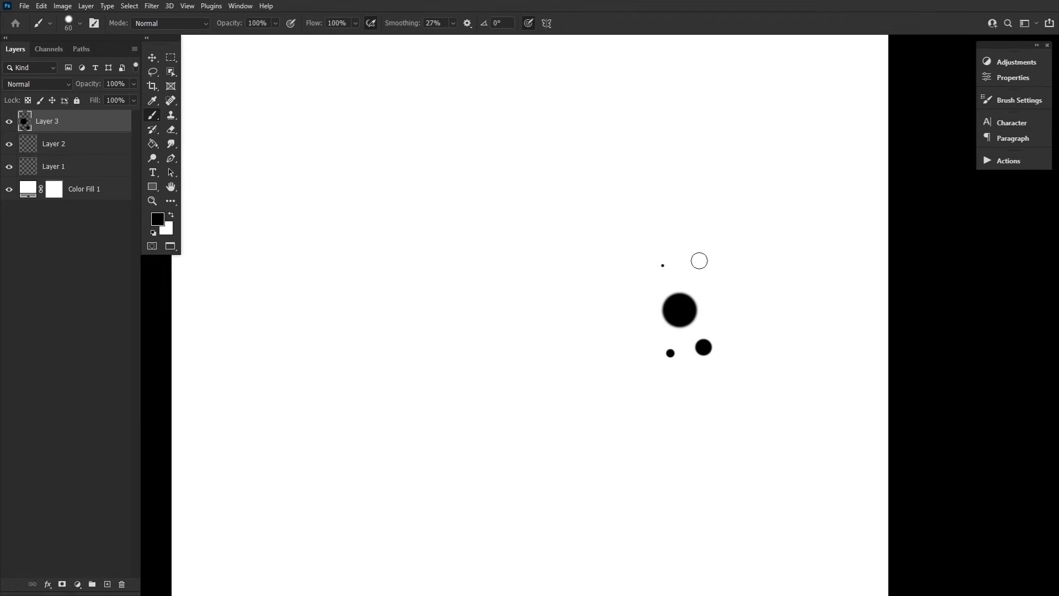
pyautogui.click(698, 259)
# Crop tightly around the dots and define them as the brush preset 'hair brush.psd'
pyautogui.click(154, 88)
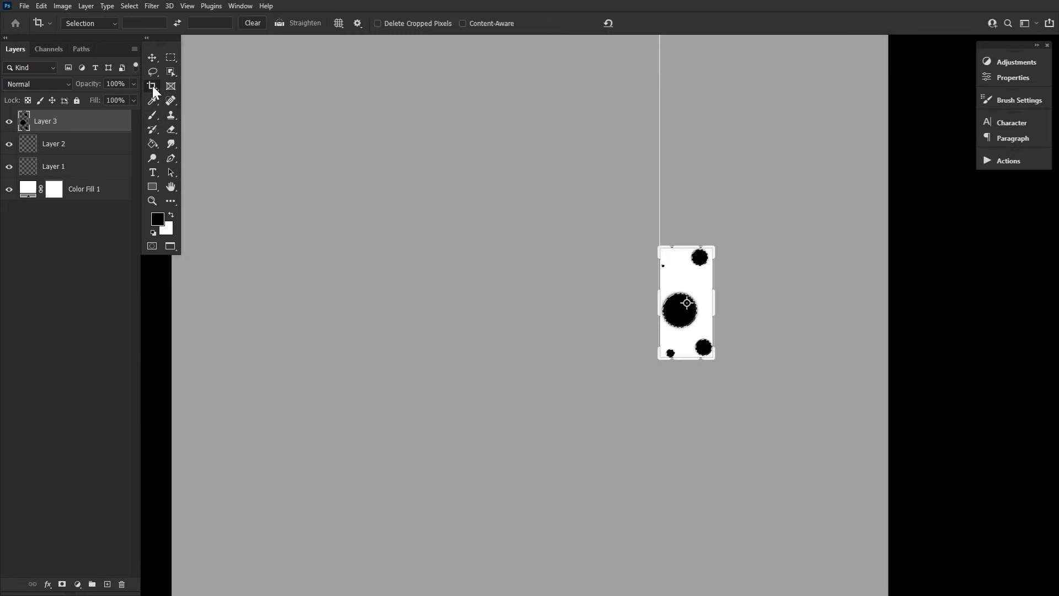
pyautogui.press('Return')
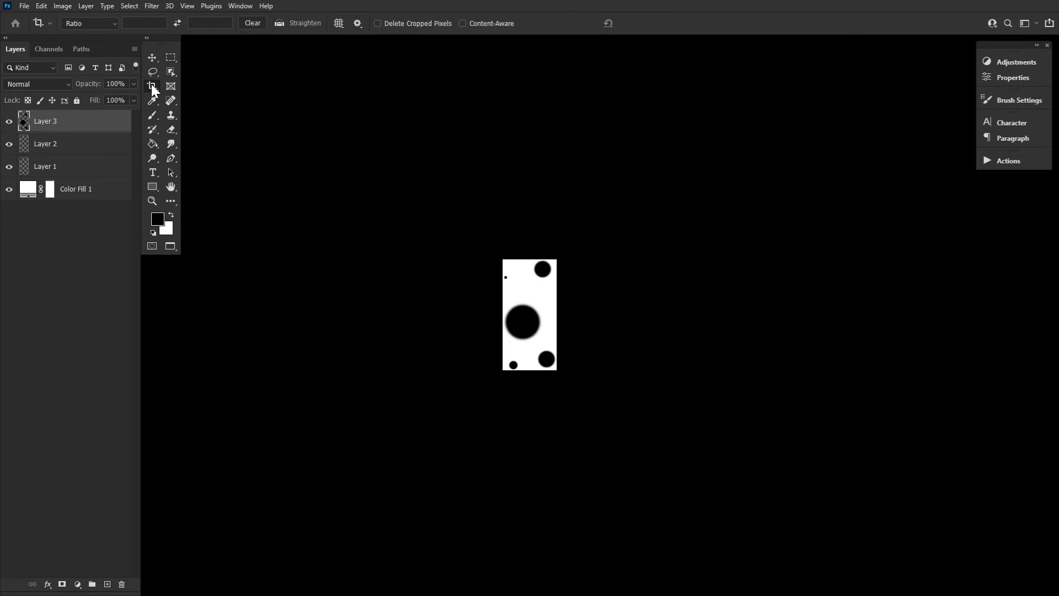
pyautogui.click(41, 6)
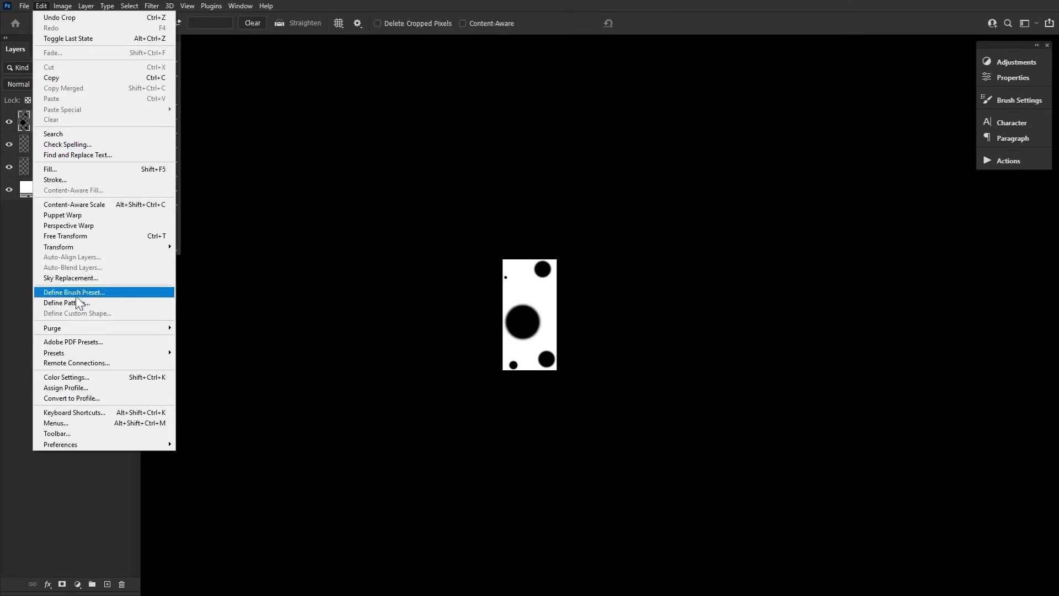
pyautogui.click(124, 290)
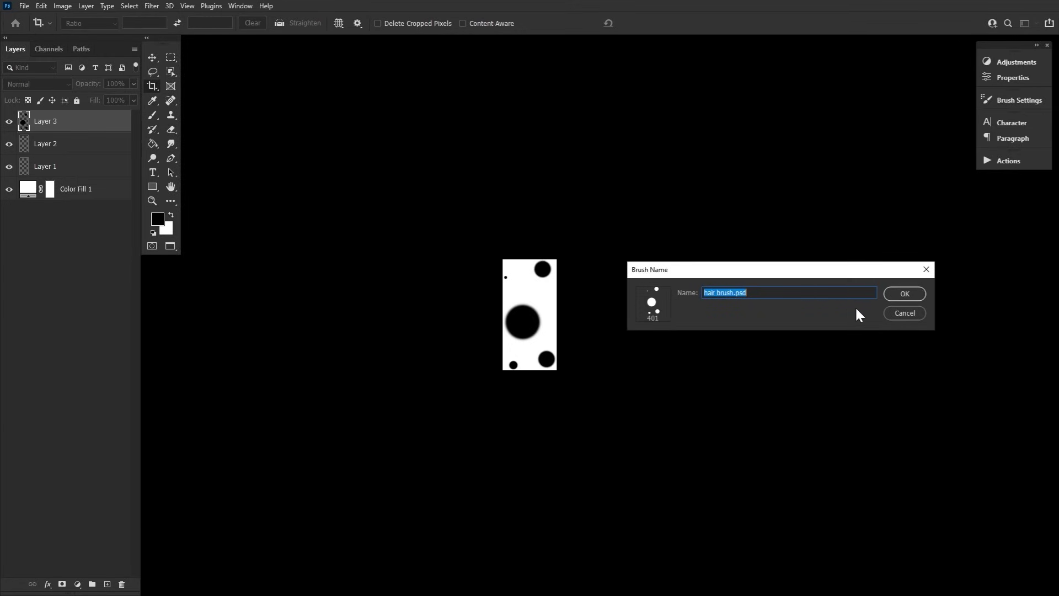
pyautogui.click(904, 293)
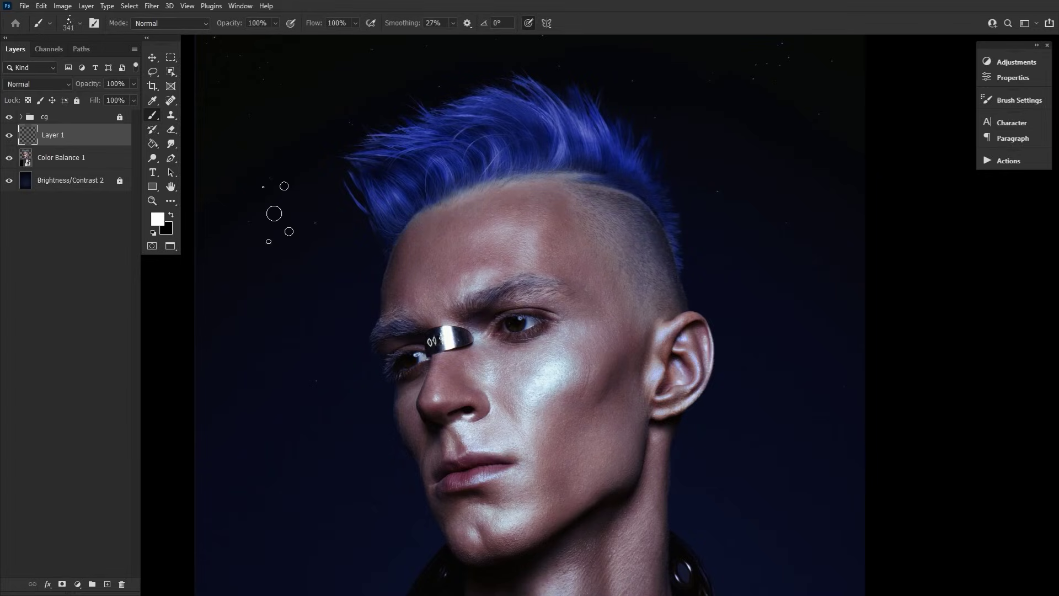
# Toggle Color Balance 1 to compare, then reduce the dot brush's spacing to 1%
pyautogui.click(6, 159)
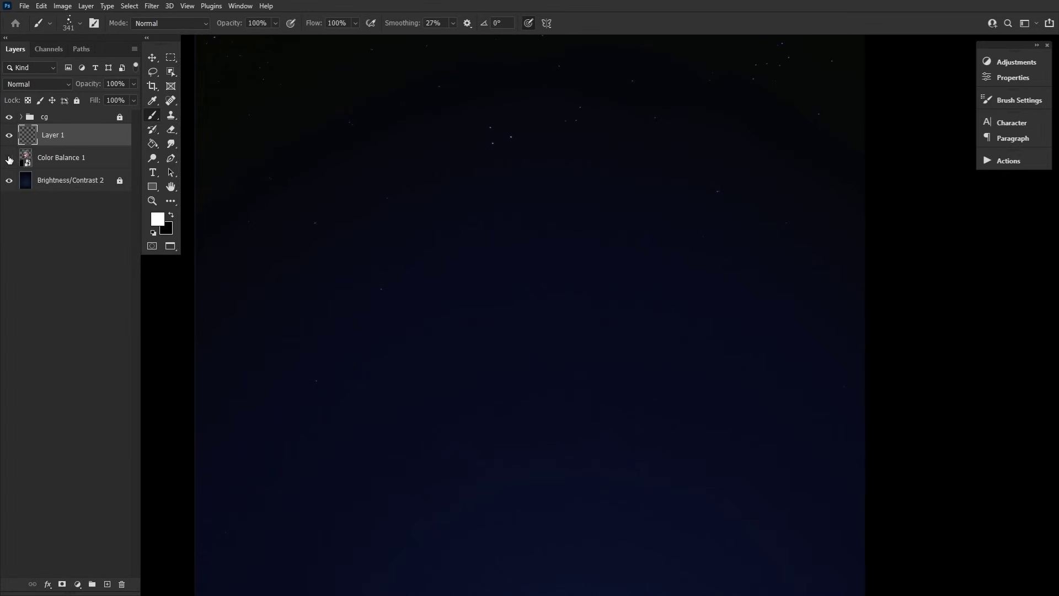
pyautogui.click(9, 159)
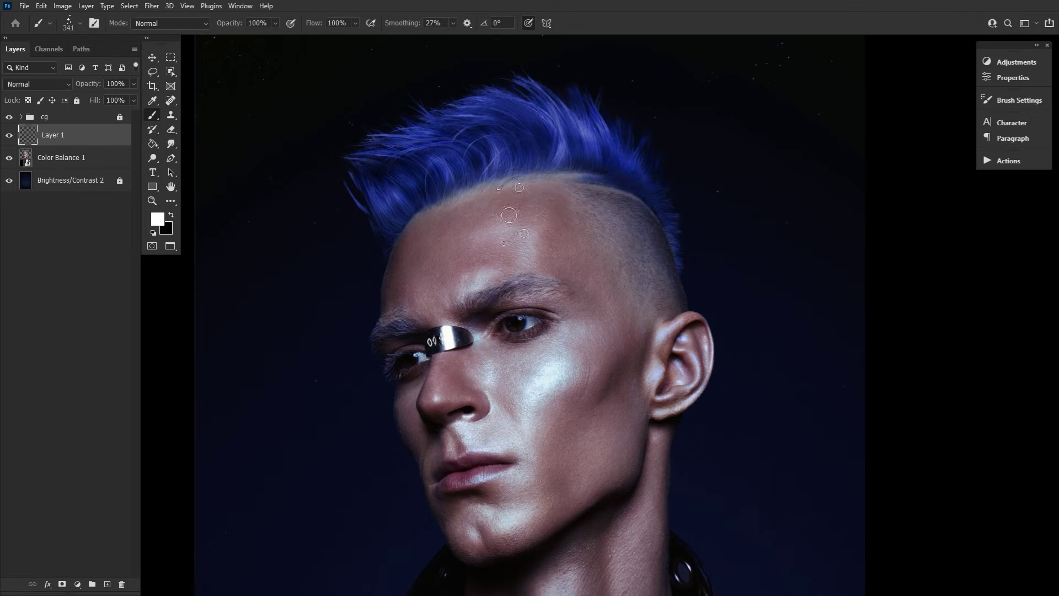
pyautogui.click(240, 6)
pyautogui.click(260, 98)
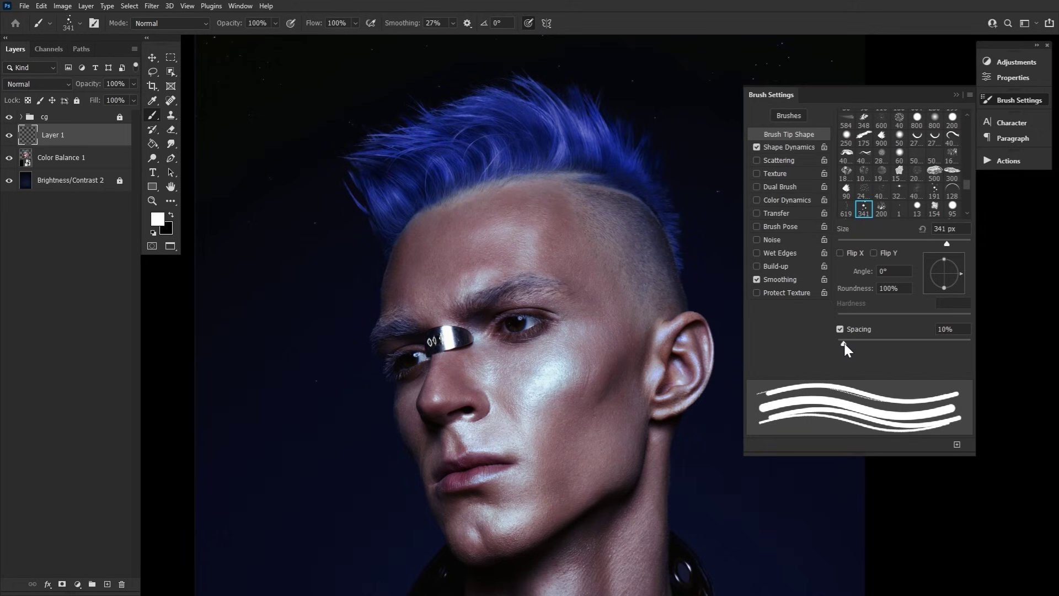
pyautogui.moveTo(843, 342); pyautogui.dragTo(829, 342)
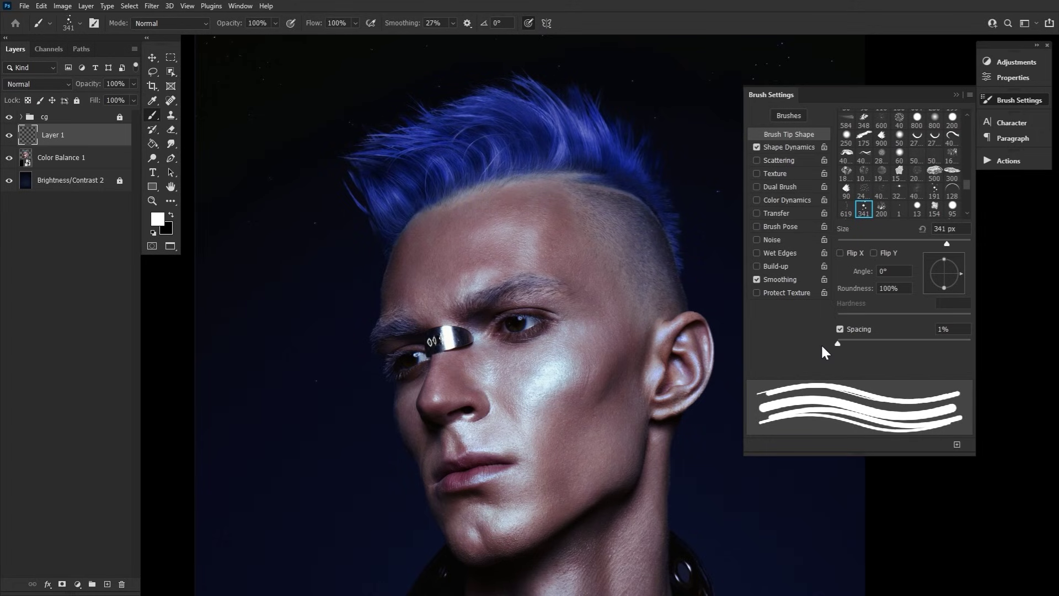
# Save the 1%-spaced tip as a new brush preset named 'straight'
pyautogui.click(957, 444)
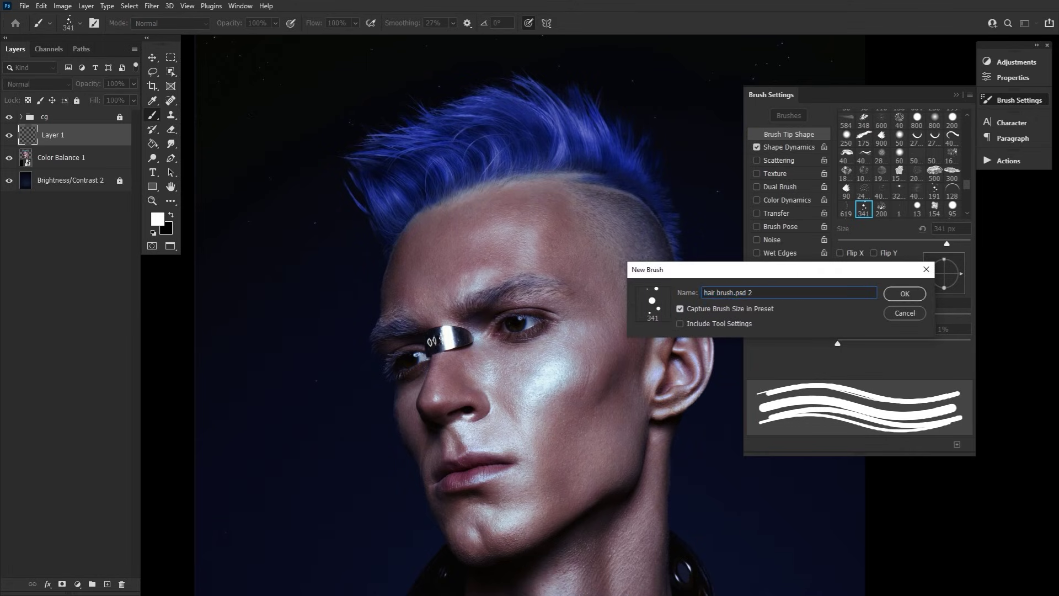
pyautogui.write('straight')
pyautogui.press('Return')
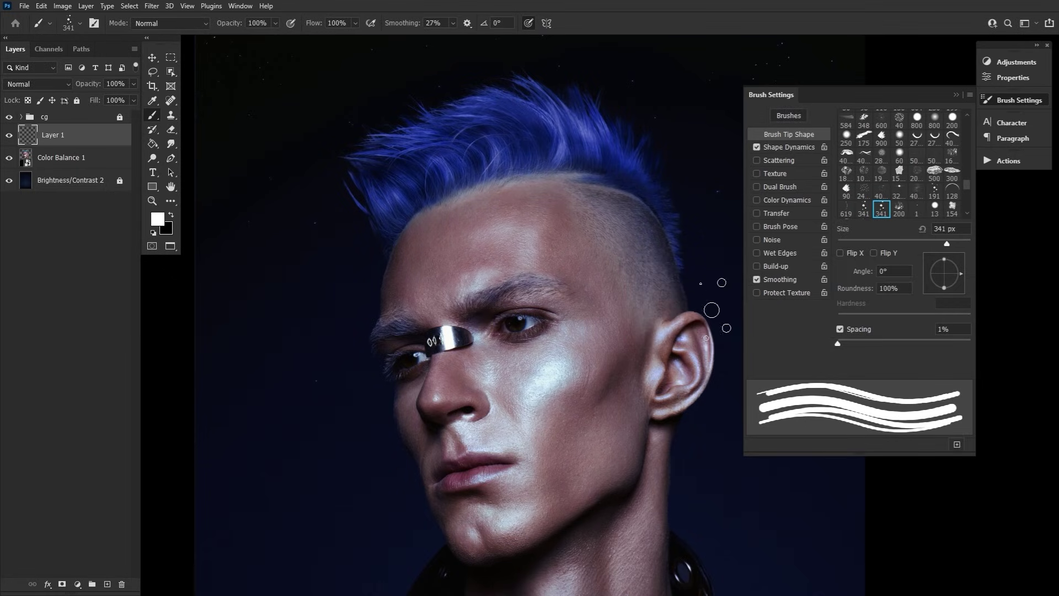
# Try wavy white strands with a 70 px brush near the forehead, then undo them
pyautogui.click(997, 100)
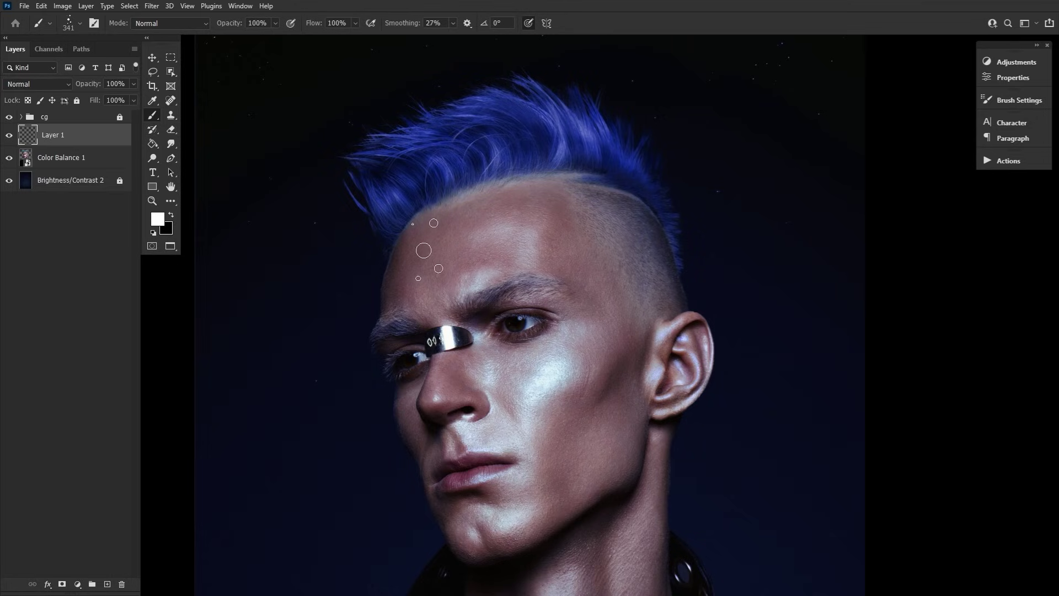
pyautogui.press('[')
pyautogui.press('[')
pyautogui.press('[')
pyautogui.press('[')
pyautogui.press('[')
pyautogui.press('[')
pyautogui.press('[')
pyautogui.press('[')
pyautogui.press('[')
pyautogui.press('[')
pyautogui.moveTo(341, 296)
pyautogui.mouseDown()
pyautogui.moveTo(307, 346)
pyautogui.moveTo(359, 557)
pyautogui.mouseUp()
pyautogui.hotkey('ctrl', 'z')
pyautogui.moveTo(317, 222)
pyautogui.mouseDown()
pyautogui.moveTo(291, 285)
pyautogui.moveTo(349, 320)
pyautogui.moveTo(321, 444)
pyautogui.moveTo(354, 508)
pyautogui.mouseUp()
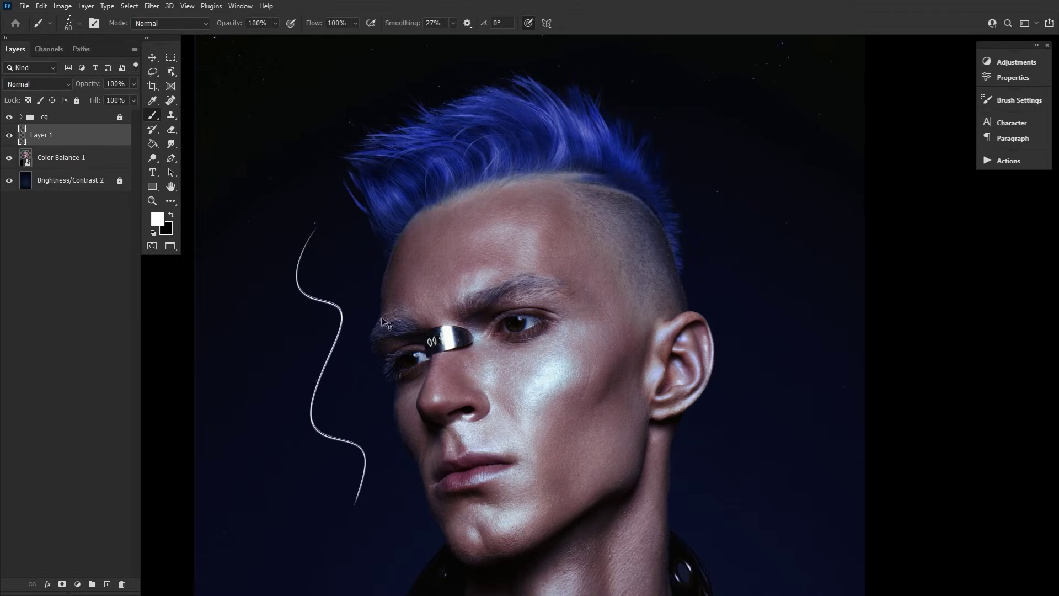
pyautogui.hotkey('ctrl', 'z')
# Move Layer 1 below Color Balance 1 and rotate the view along the hair
pyautogui.moveTo(435, 247); pyautogui.dragTo(437, 420)
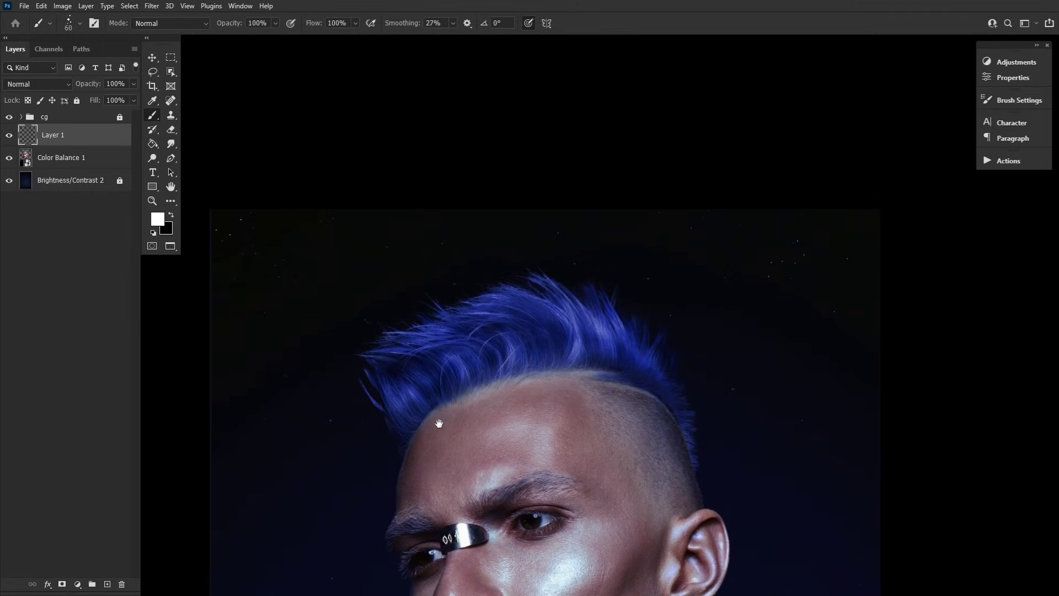
pyautogui.press('[')
pyautogui.press('[')
pyautogui.press('[')
pyautogui.hotkey('ctrl', '[')
pyautogui.press('r')
pyautogui.moveTo(345, 358); pyautogui.dragTo(518, 499)
pyautogui.press('[')
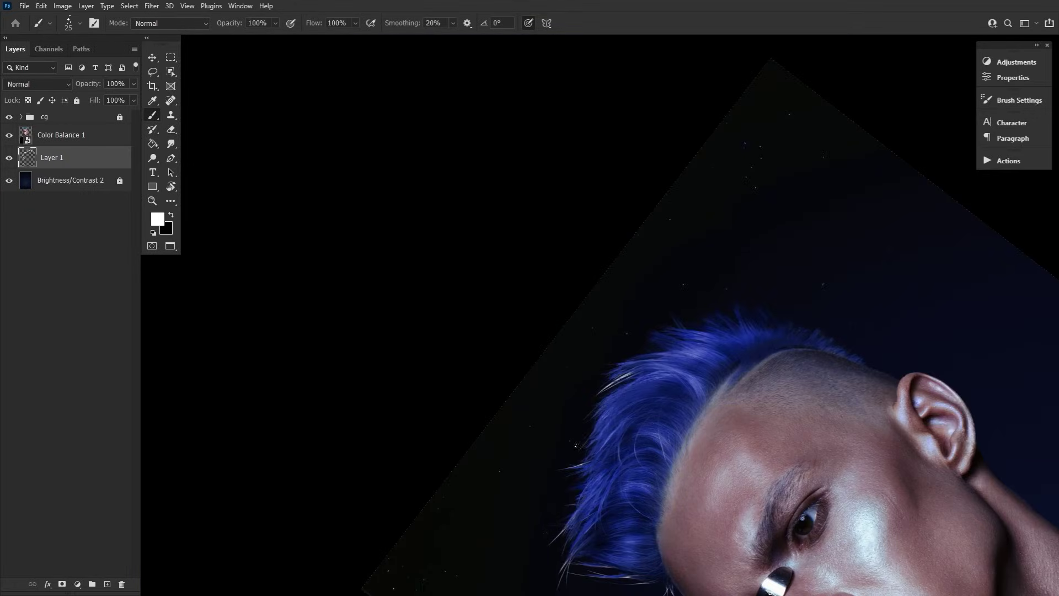
# Add a clipped layer and paint soft light strokes over the hair at 150 px
pyautogui.click(107, 584)
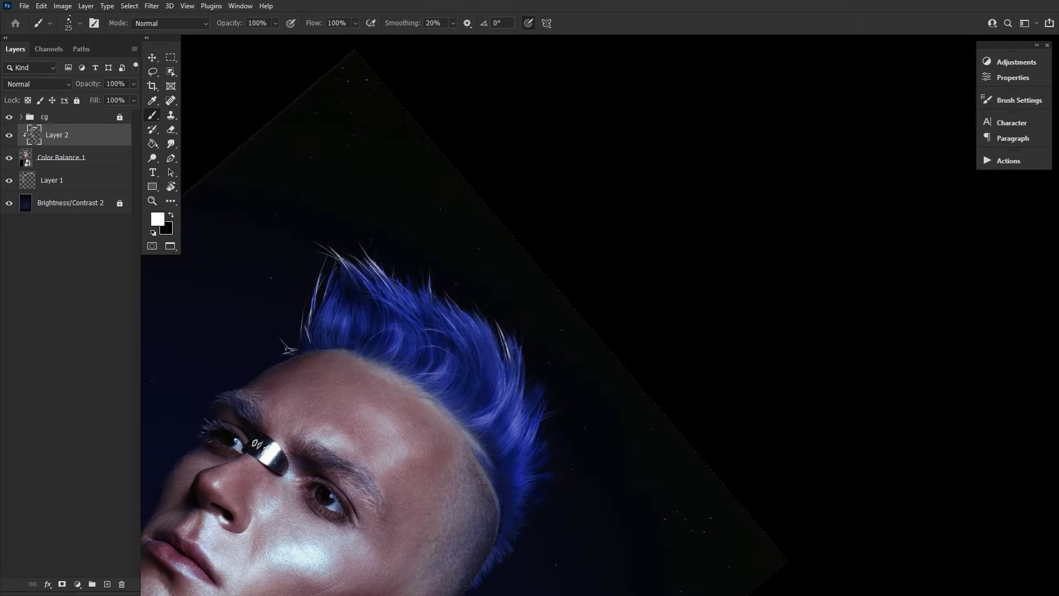
pyautogui.hotkey('ctrl', 'shift', 'alt', 'n')
pyautogui.hotkey('ctrl', 'alt', 'g')
pyautogui.press(']')
pyautogui.press(']')
pyautogui.press(']')
pyautogui.press(']')
pyautogui.press(']')
pyautogui.press(']')
pyautogui.press(']')
pyautogui.press(']')
pyautogui.press(']')
pyautogui.press(']')
pyautogui.moveTo(339, 287)
pyautogui.mouseDown()
pyautogui.moveTo(413, 259)
pyautogui.moveTo(551, 448)
pyautogui.moveTo(462, 391)
pyautogui.mouseUp()
# On a new clipped Overlay layer with lower flow, paint white highlights on the hair tips
pyautogui.hotkey('ctrl', 'shift', 'alt', 'n')
pyautogui.hotkey('shift', 'alt', 'o')
pyautogui.hotkey('shift', '3')
pyautogui.hotkey('shift', '1')
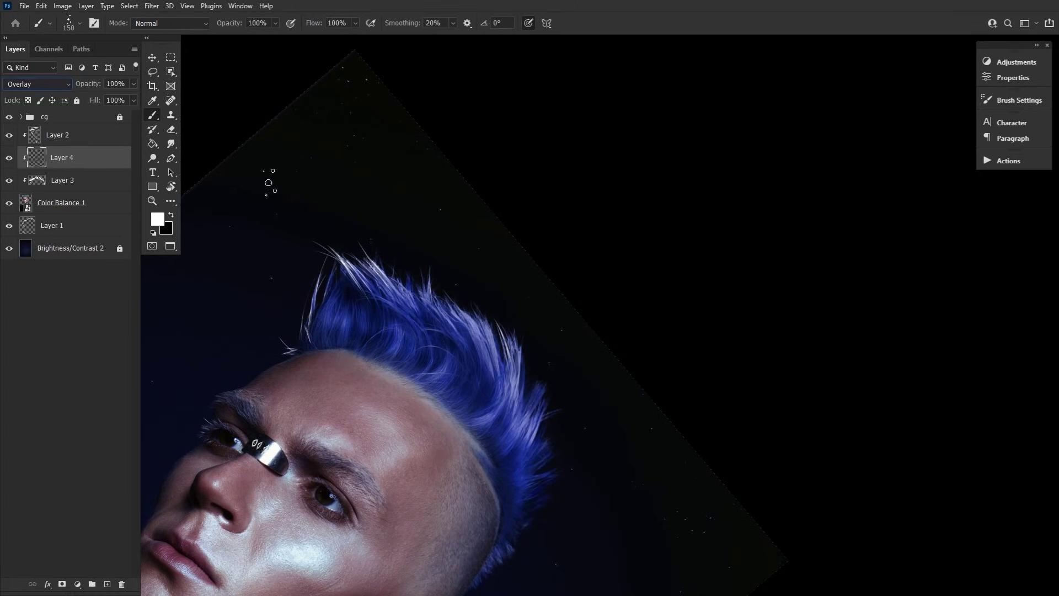
pyautogui.moveTo(386, 284); pyautogui.dragTo(367, 247)
pyautogui.moveTo(474, 314); pyautogui.dragTo(530, 419)
pyautogui.moveTo(386, 276); pyautogui.dragTo(441, 314)
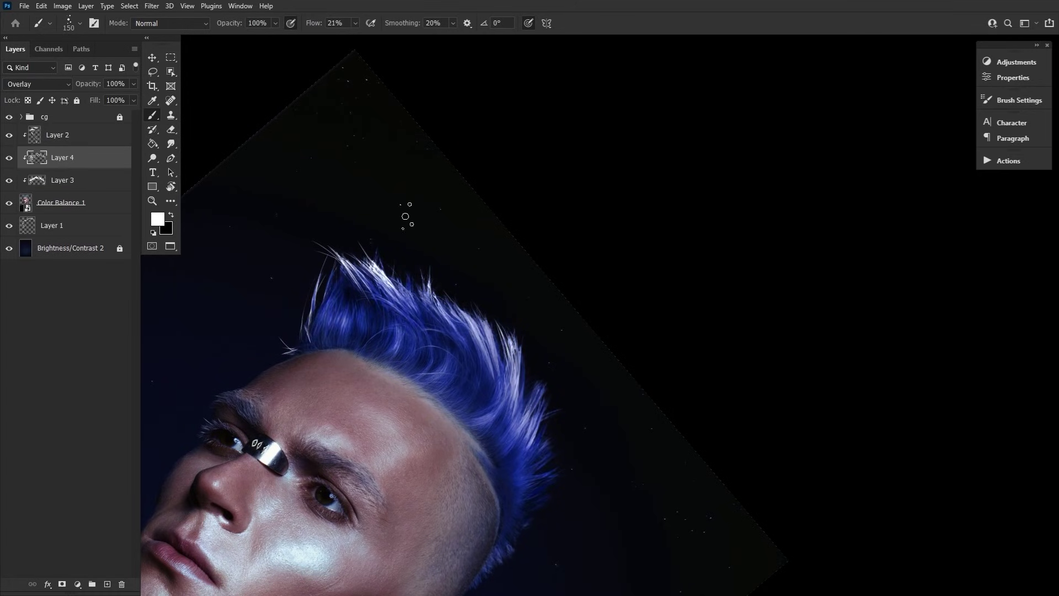
pyautogui.moveTo(452, 309); pyautogui.dragTo(480, 375)
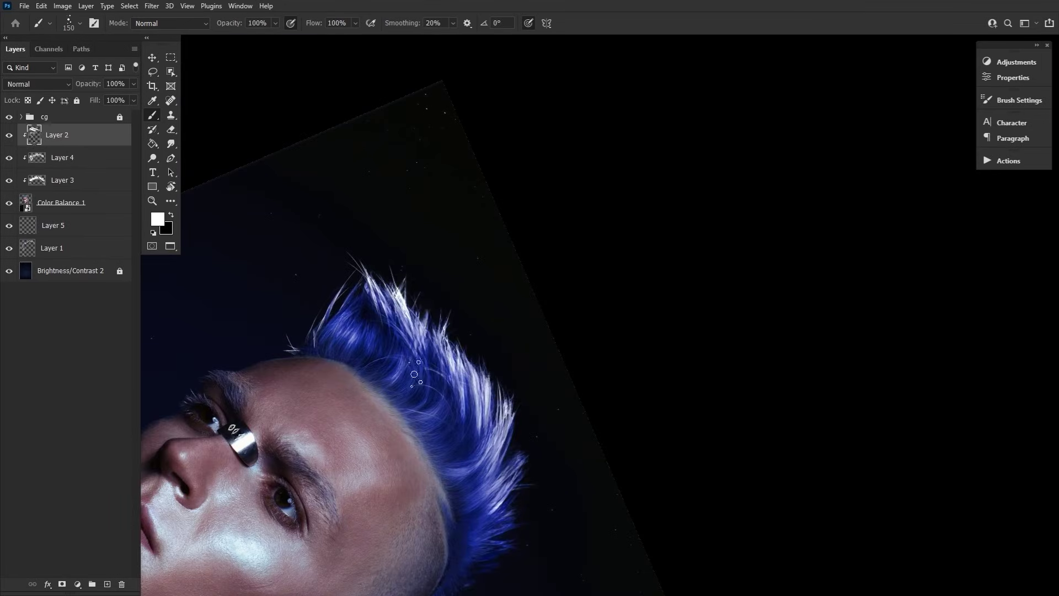
pyautogui.moveTo(435, 309); pyautogui.dragTo(519, 497)
pyautogui.moveTo(331, 283)
pyautogui.mouseDown()
pyautogui.moveTo(380, 309)
pyautogui.moveTo(497, 447)
pyautogui.moveTo(386, 265)
pyautogui.mouseUp()
# Add another layer and paint more white strands along the hair tips
pyautogui.click(94, 226)
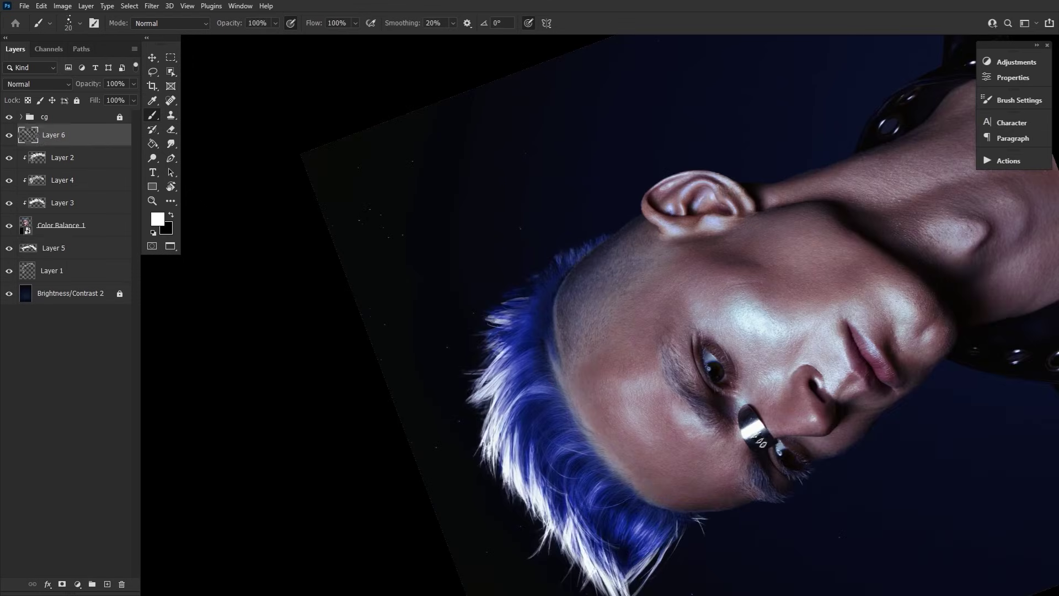
pyautogui.moveTo(479, 380); pyautogui.dragTo(507, 518)
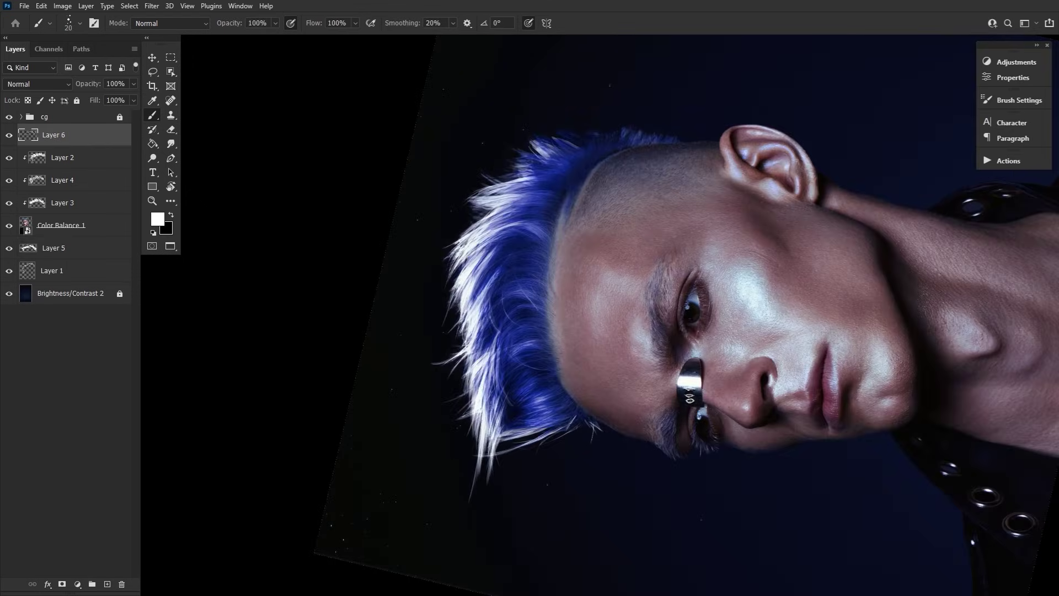
pyautogui.moveTo(502, 317); pyautogui.dragTo(468, 370)
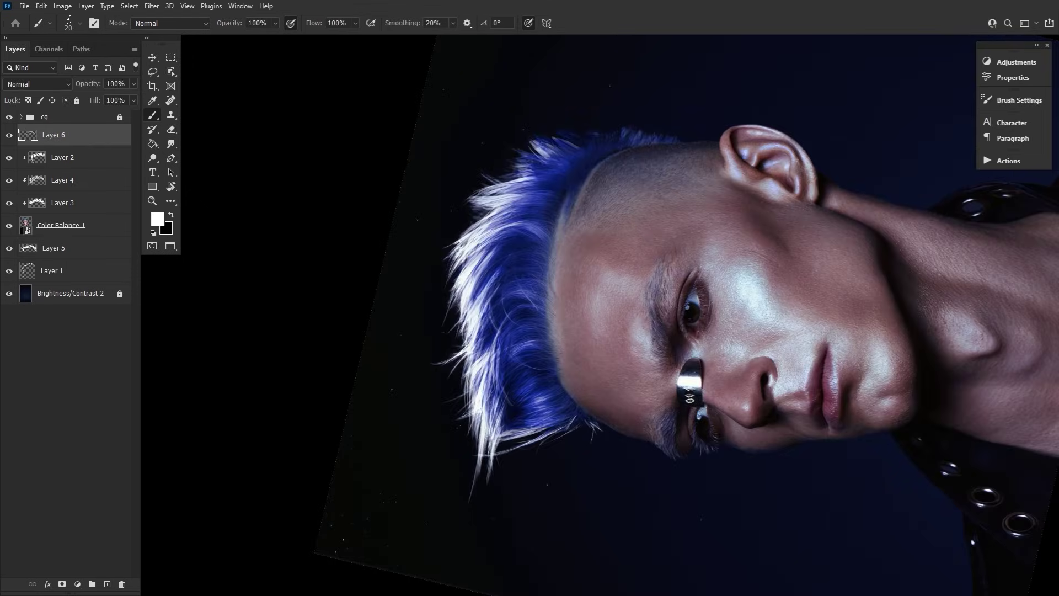
pyautogui.moveTo(491, 309); pyautogui.dragTo(479, 253)
pyautogui.moveTo(574, 441); pyautogui.dragTo(566, 457)
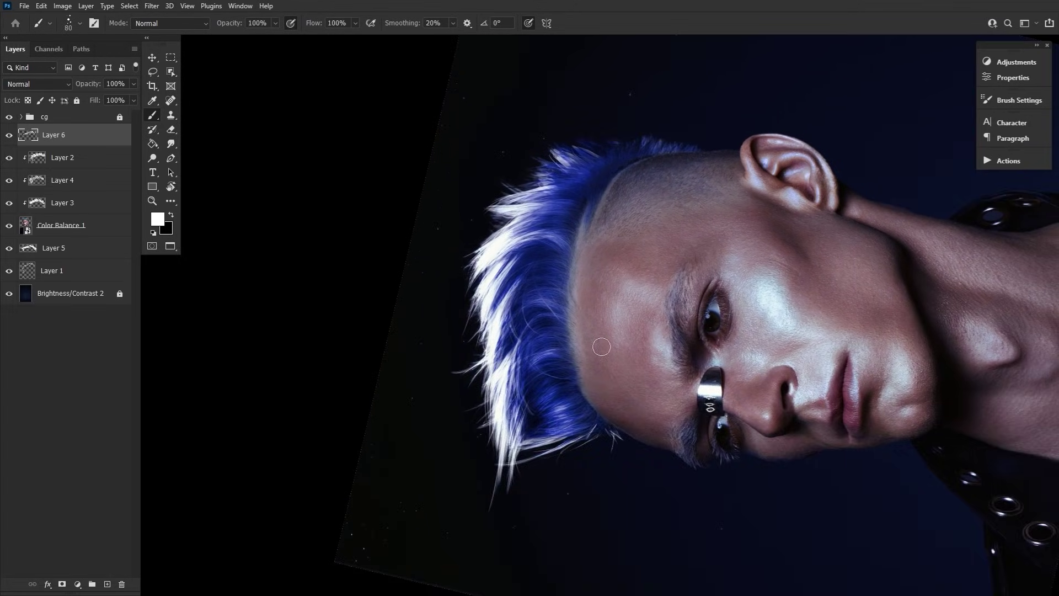
pyautogui.moveTo(505, 366); pyautogui.dragTo(504, 254)
# Rotate the canvas so the hair points upward and paint finer bright strands
pyautogui.press('[')
pyautogui.press('[')
pyautogui.press('[')
pyautogui.press('[')
pyautogui.press('[')
pyautogui.press('[')
pyautogui.press('[')
pyautogui.press('r')
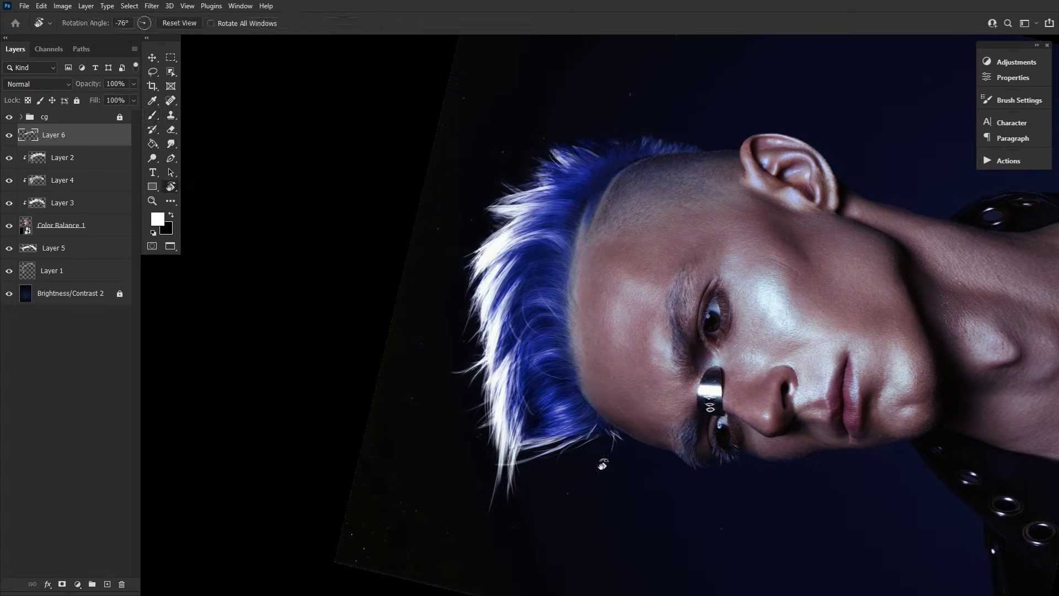
pyautogui.moveTo(508, 488)
pyautogui.mouseDown()
pyautogui.moveTo(406, 344)
pyautogui.moveTo(392, 273)
pyautogui.mouseUp()
pyautogui.moveTo(389, 237); pyautogui.dragTo(400, 347)
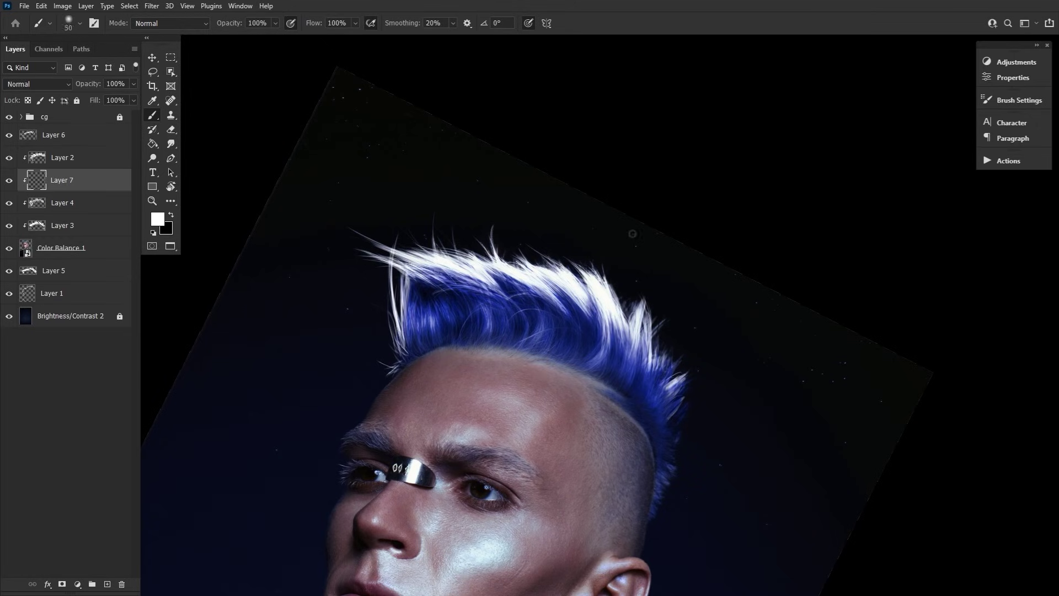
# Erase the stray white wisps over the blue hair, then paint on Layer 4
pyautogui.press('e')
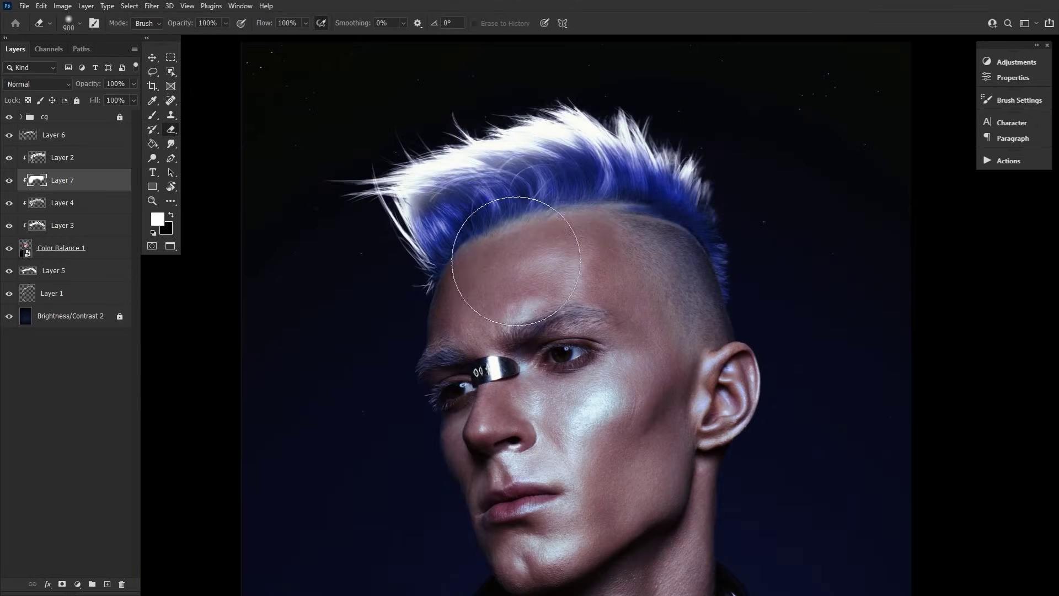
pyautogui.moveTo(502, 256); pyautogui.dragTo(485, 284)
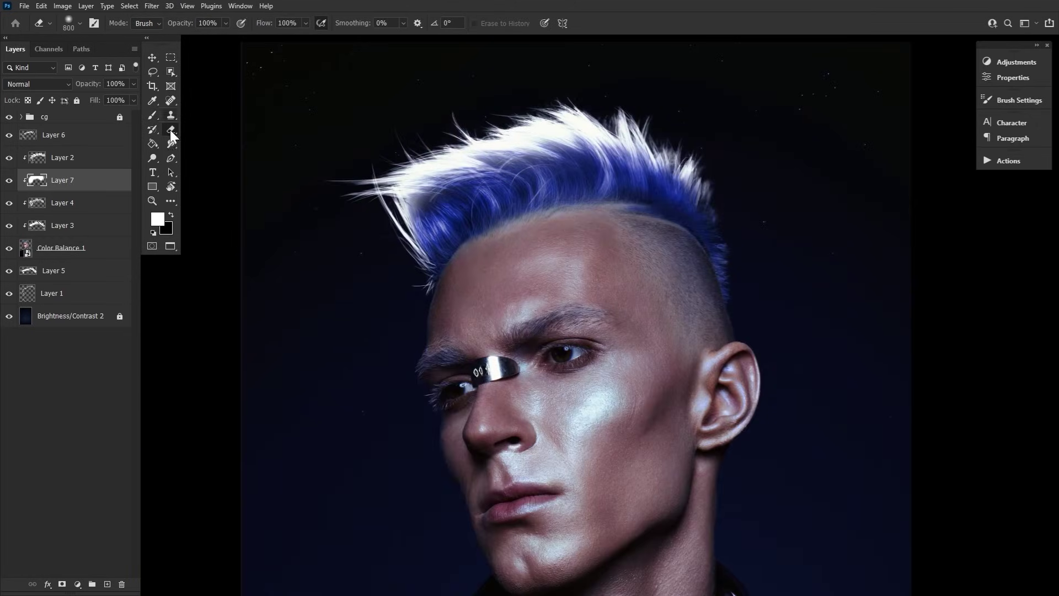
pyautogui.click(154, 116)
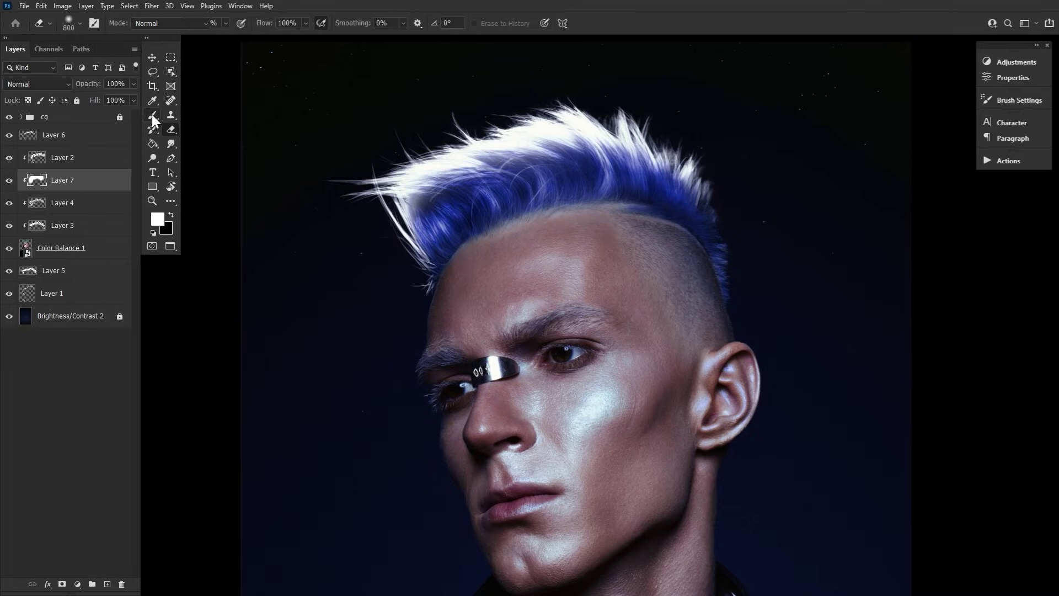
pyautogui.click(69, 209)
pyautogui.moveTo(336, 223)
pyautogui.mouseDown()
pyautogui.moveTo(326, 260)
pyautogui.moveTo(307, 201)
pyautogui.mouseUp()
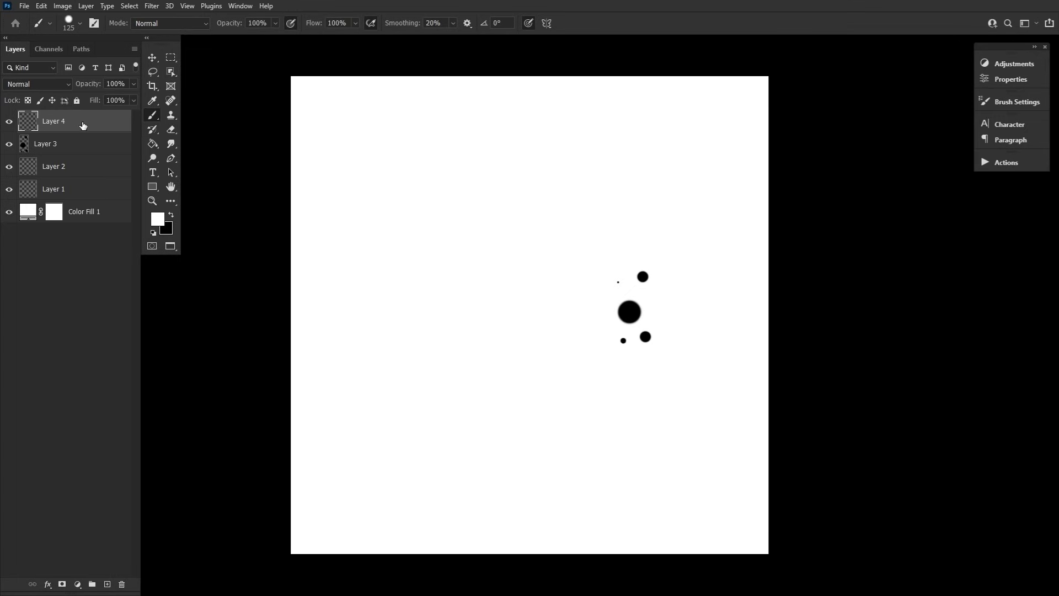
# Paint a single solid black Hard Round dot on Layer 4, left of the cluster
pyautogui.click(69, 23)
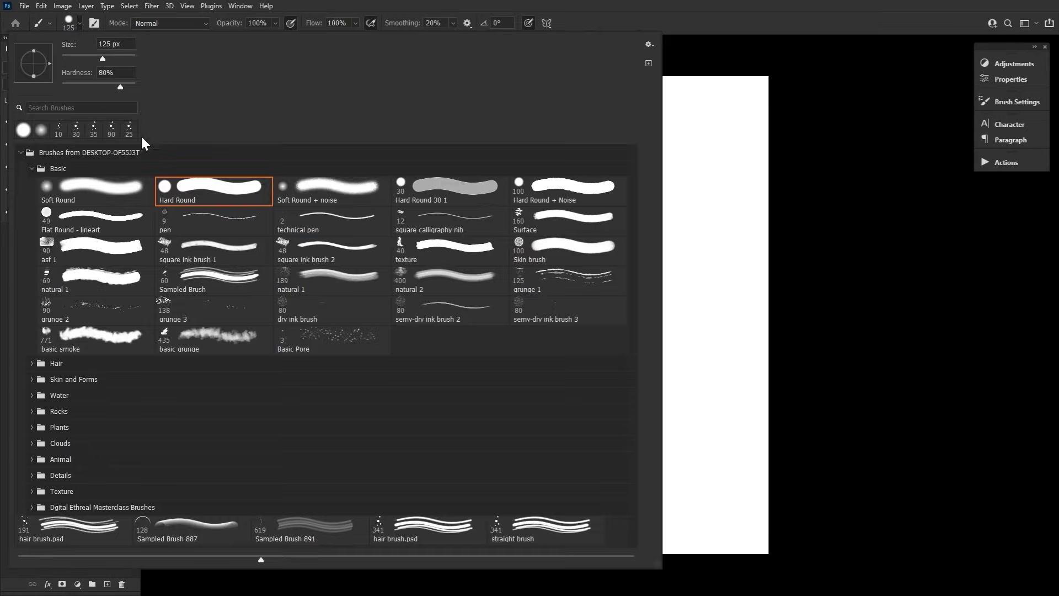
pyautogui.doubleClick(197, 189)
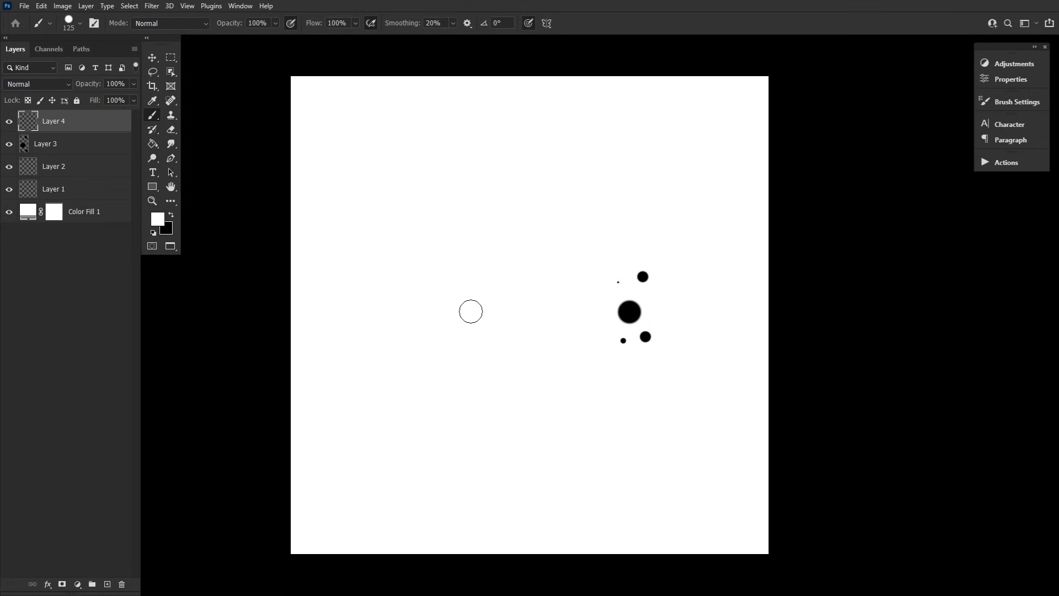
pyautogui.click(465, 308)
pyautogui.press('x')
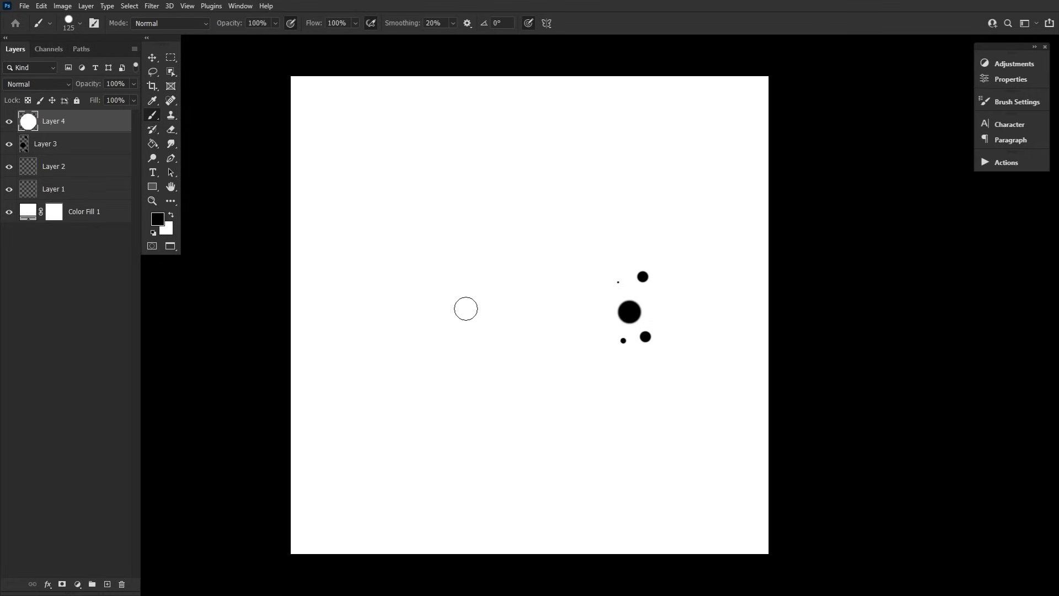
pyautogui.click(465, 309)
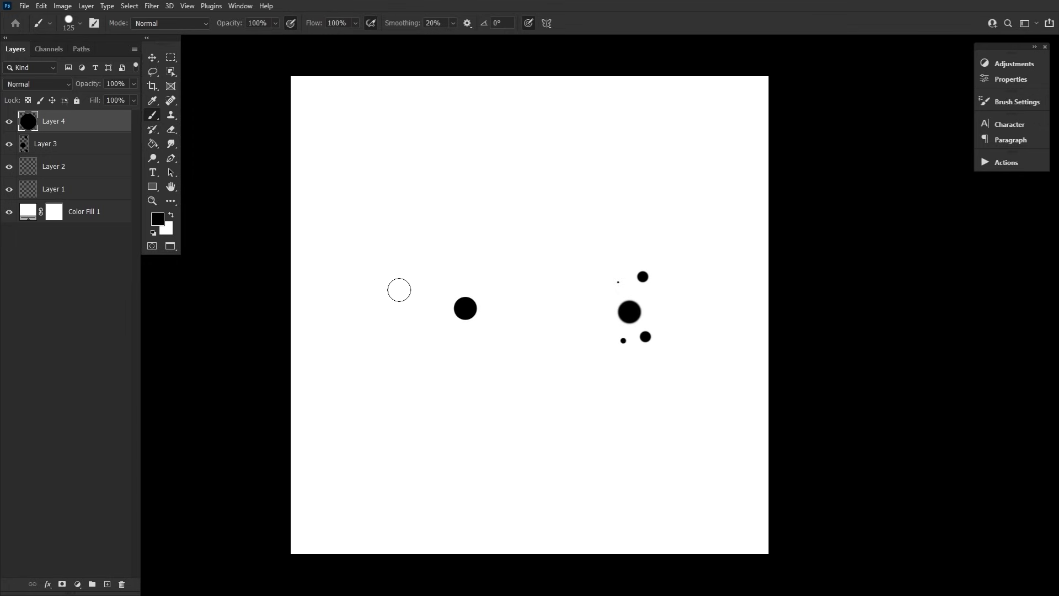
pyautogui.click(171, 130)
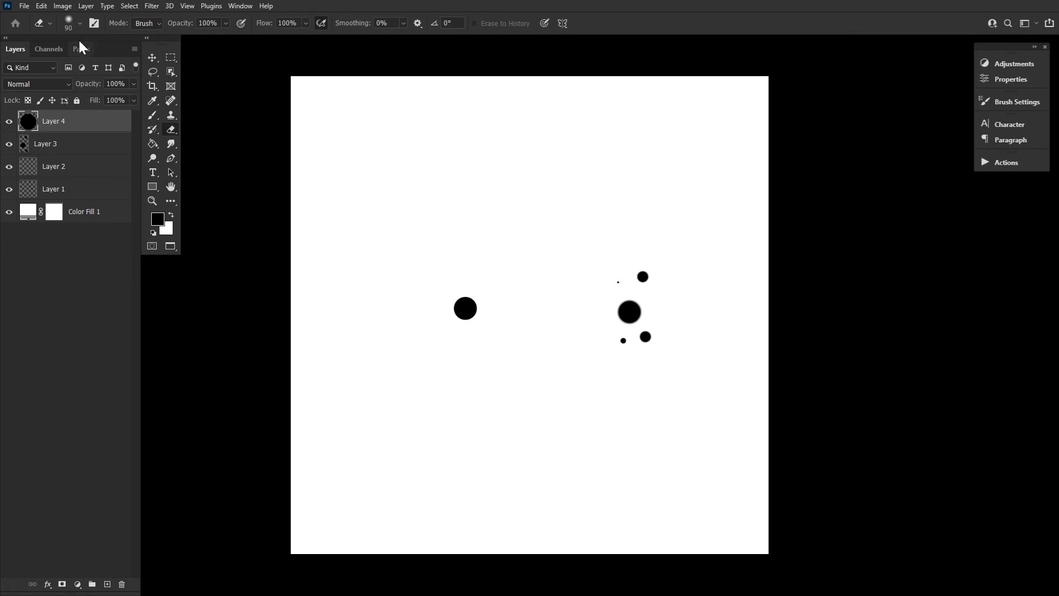
# Erase the dot off-centre with a 125 px Hard Round eraser, leaving a thin crescent
pyautogui.click(73, 24)
pyautogui.click(199, 189)
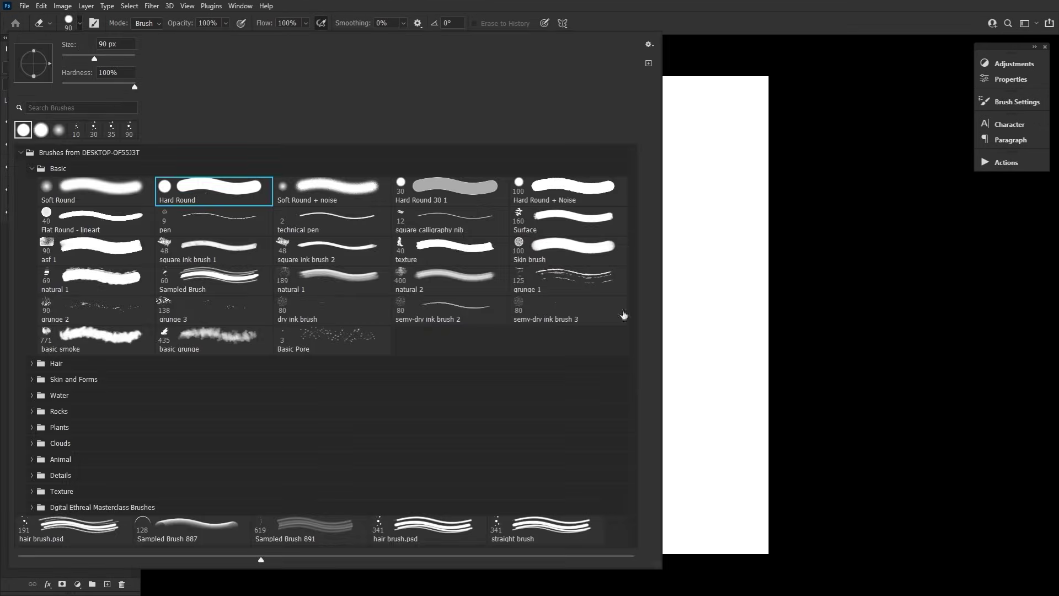
pyautogui.click(820, 342)
pyautogui.press(']')
pyautogui.press(']')
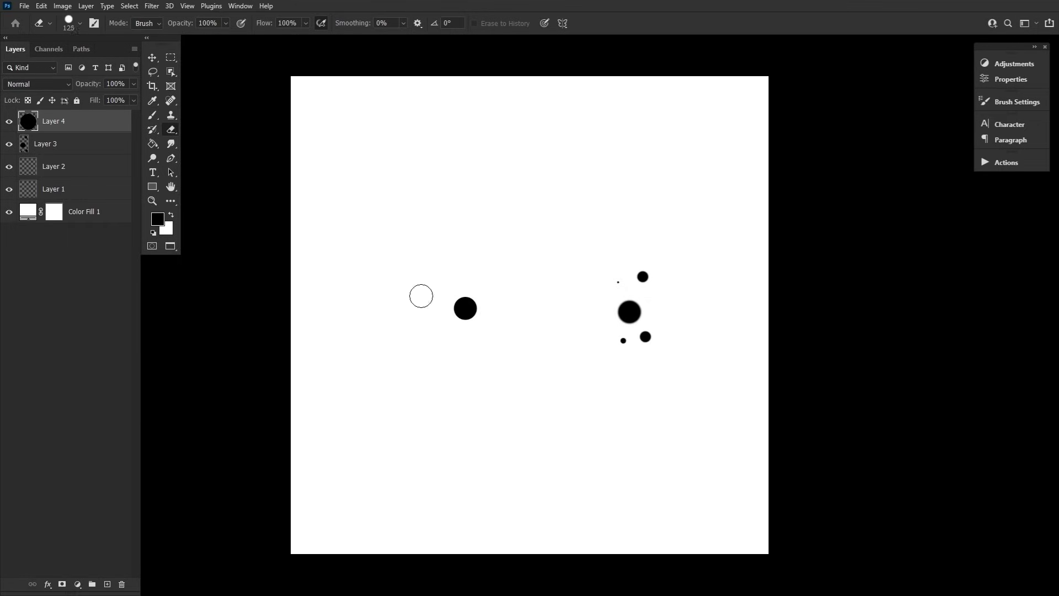
pyautogui.click(464, 308)
# Crop the document to the crescent and define it as a new brush preset
pyautogui.click(153, 87)
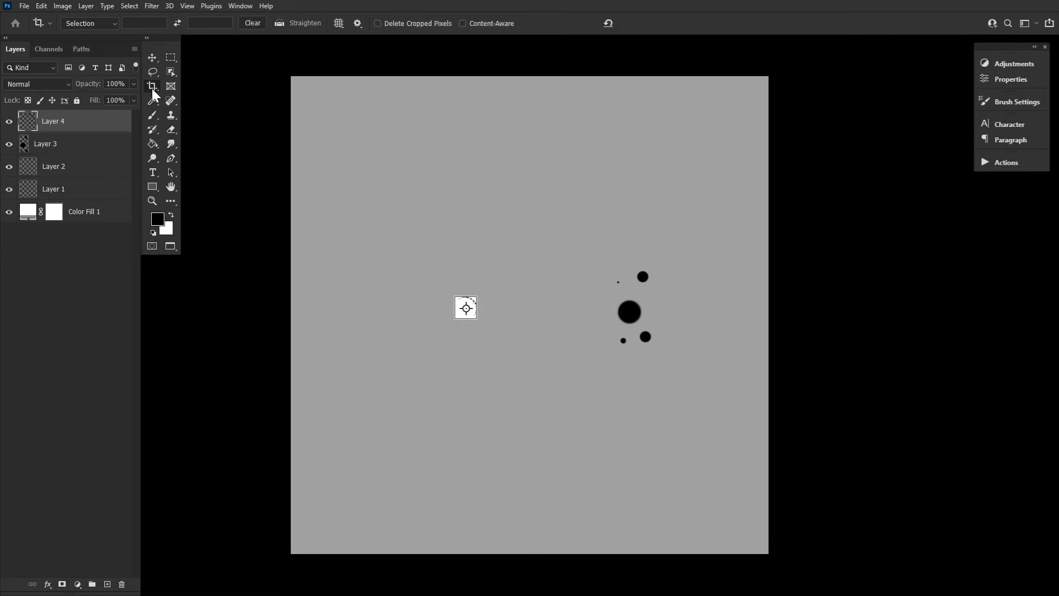
pyautogui.press('Return')
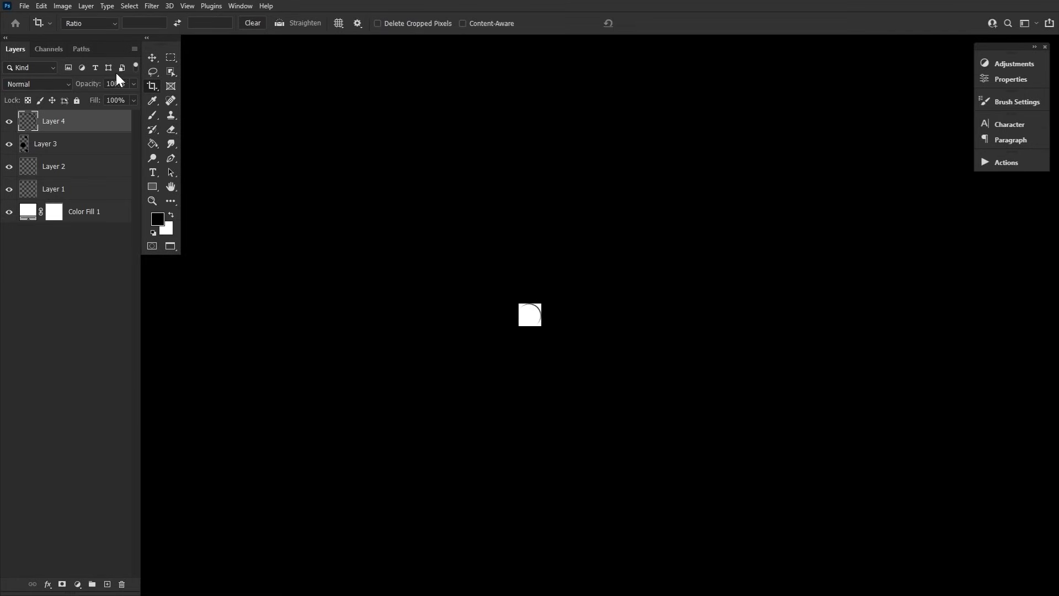
pyautogui.click(43, 7)
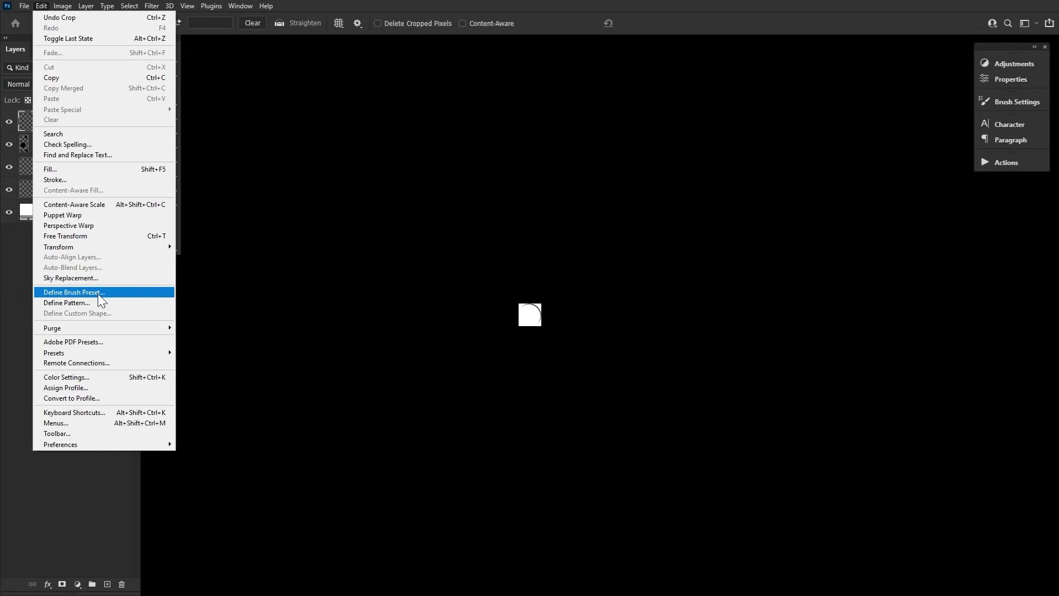
pyautogui.click(127, 294)
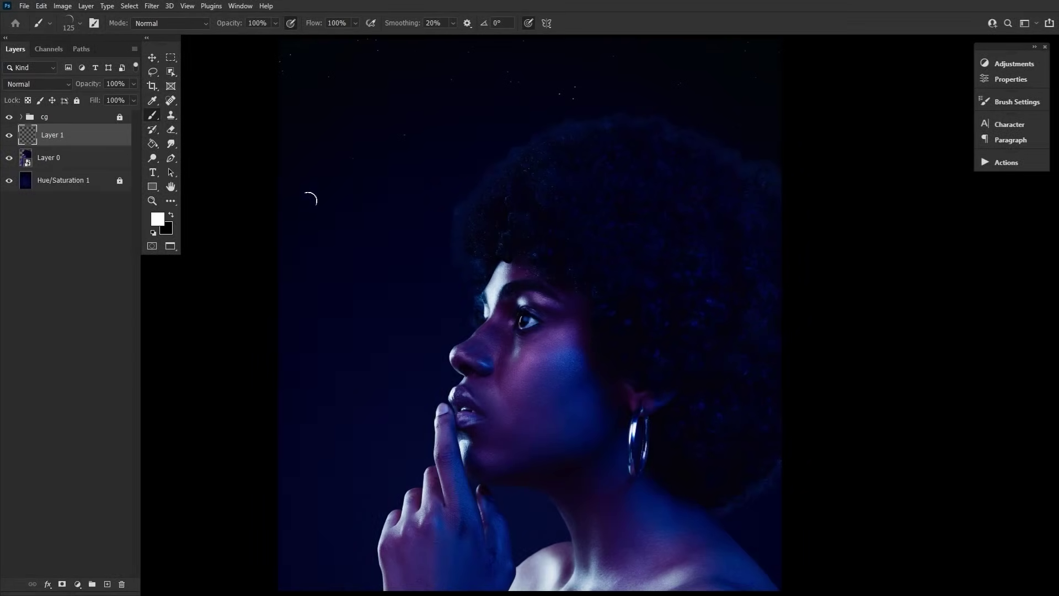
# Raise the crescent brush's tip spacing from 10% to 73% in Brush Settings
pyautogui.click(240, 5)
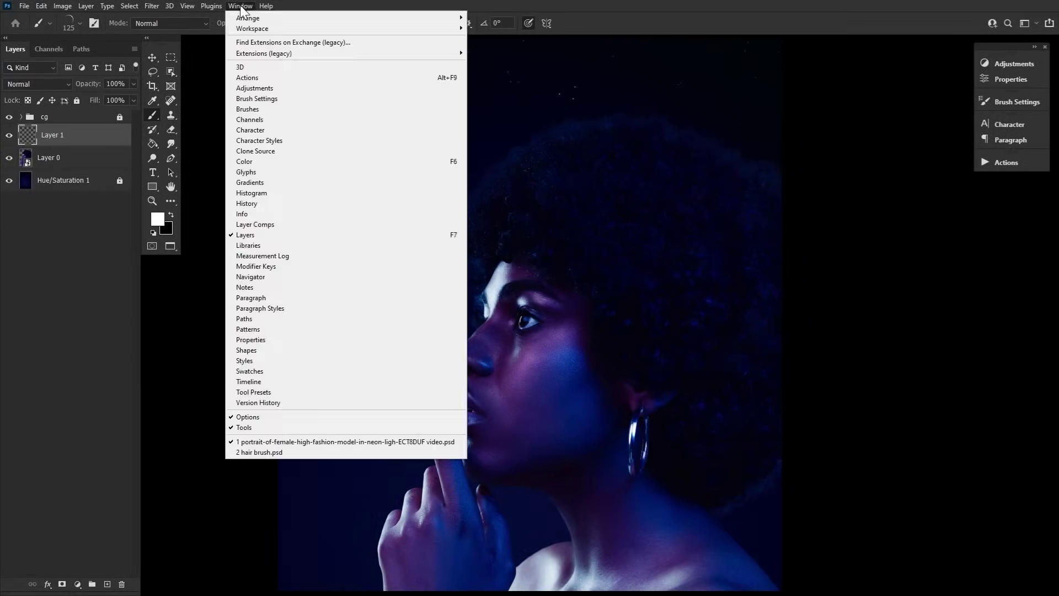
pyautogui.click(261, 97)
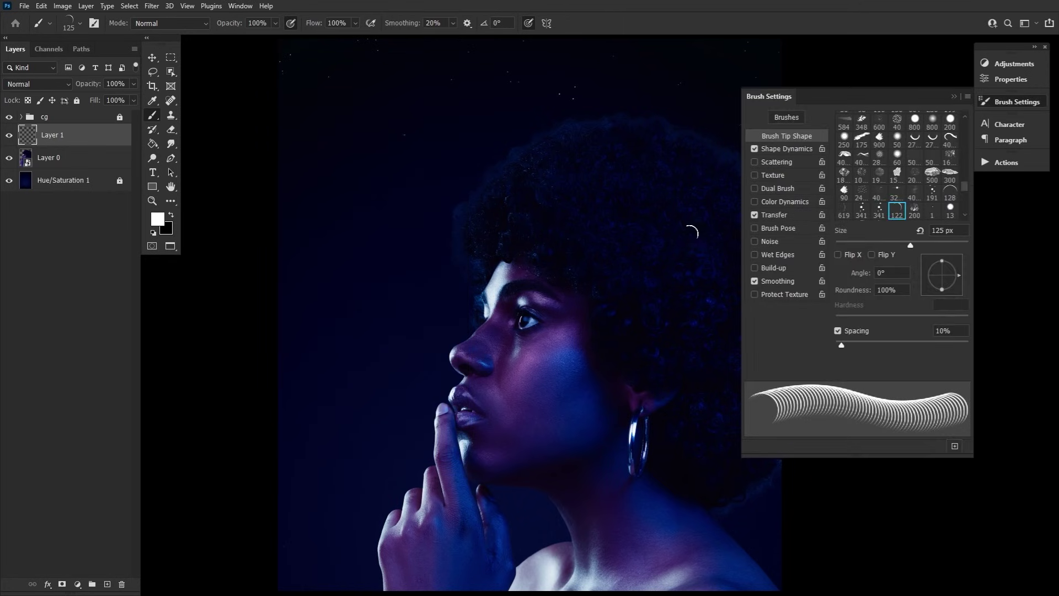
pyautogui.doubleClick(939, 331)
pyautogui.write('73')
pyautogui.press('Return')
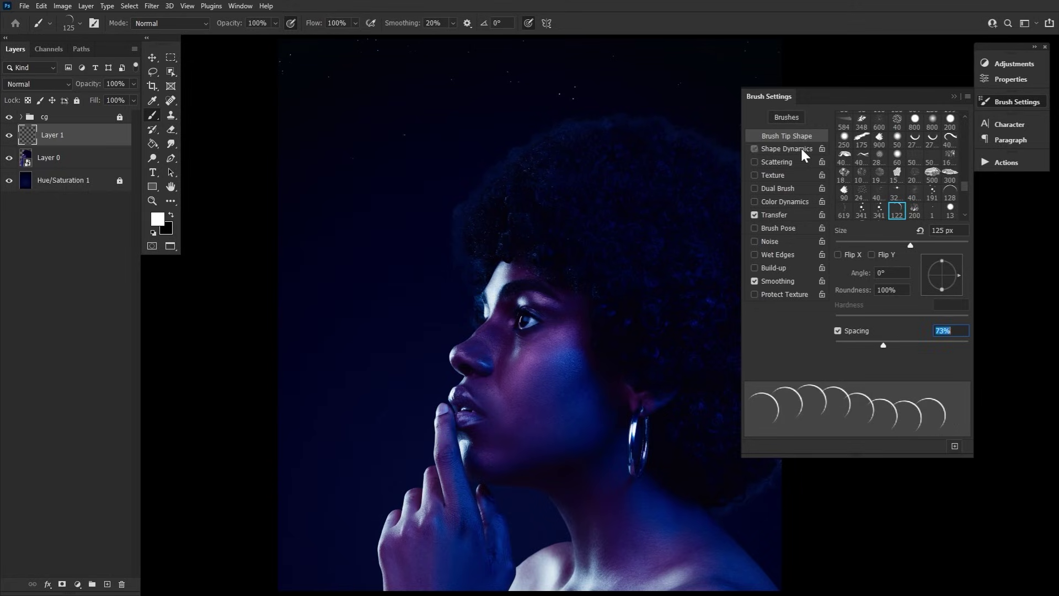
pyautogui.click(799, 147)
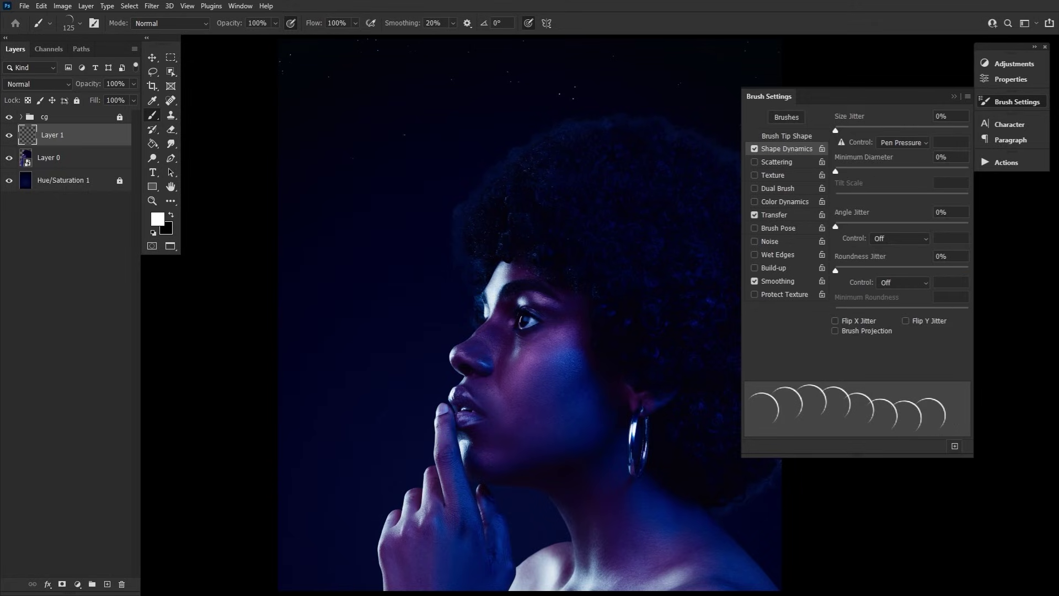
# Set Shape Dynamics: size jitter 68%, minimum diameter 30%, angle jitter 100%, roundness jitter 50%
pyautogui.doubleClick(935, 116)
pyautogui.write('68')
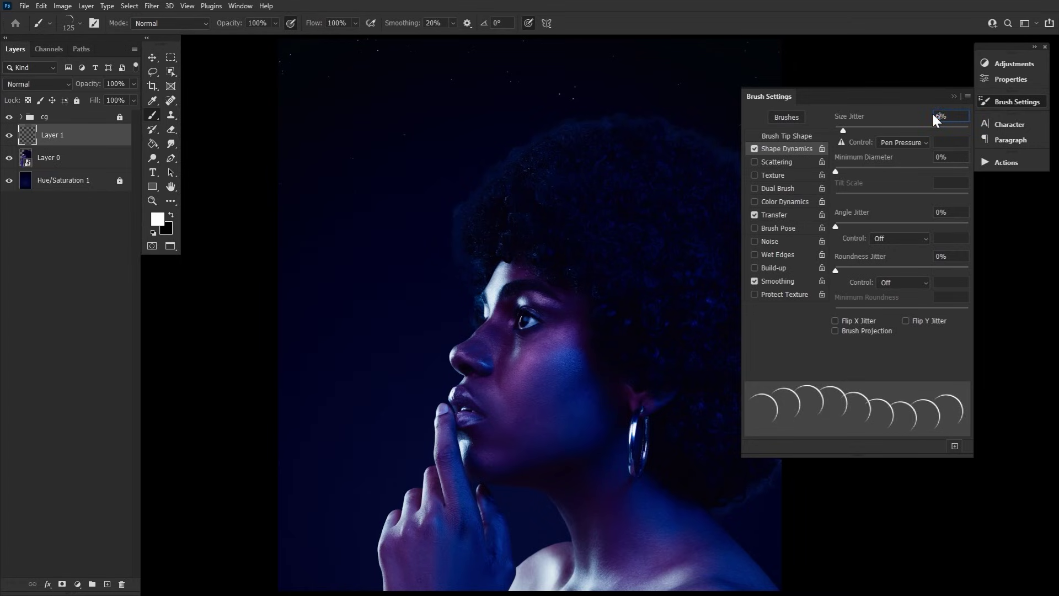
pyautogui.press('Tab')
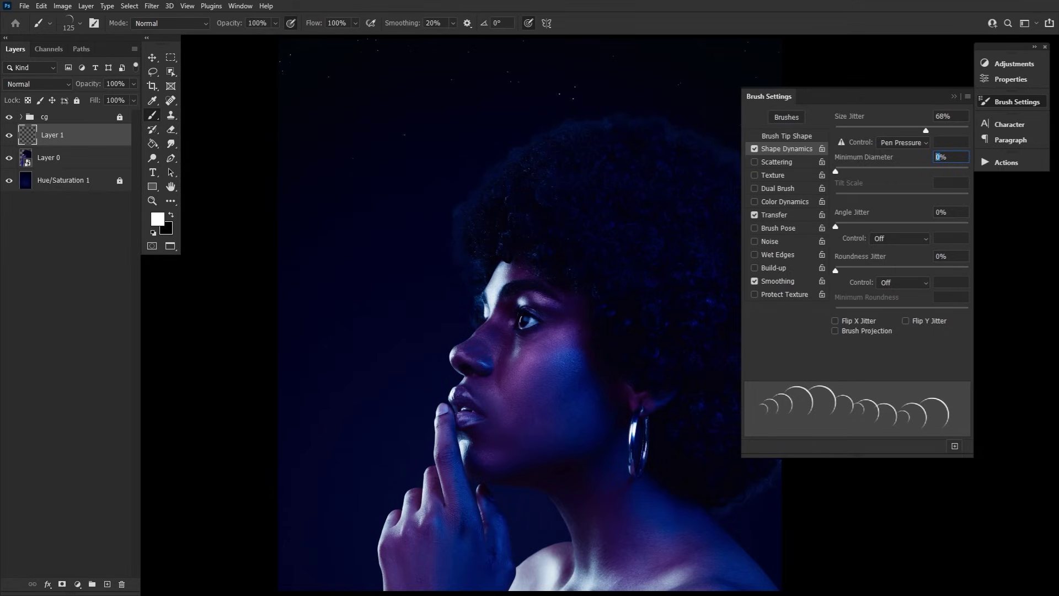
pyautogui.write('30')
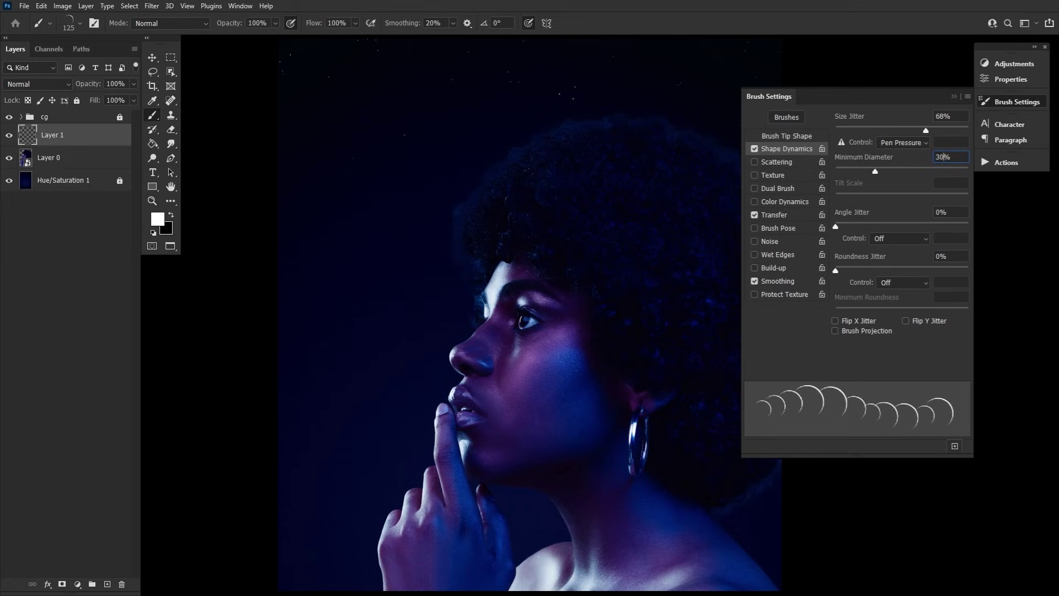
pyautogui.doubleClick(939, 211)
pyautogui.write('100')
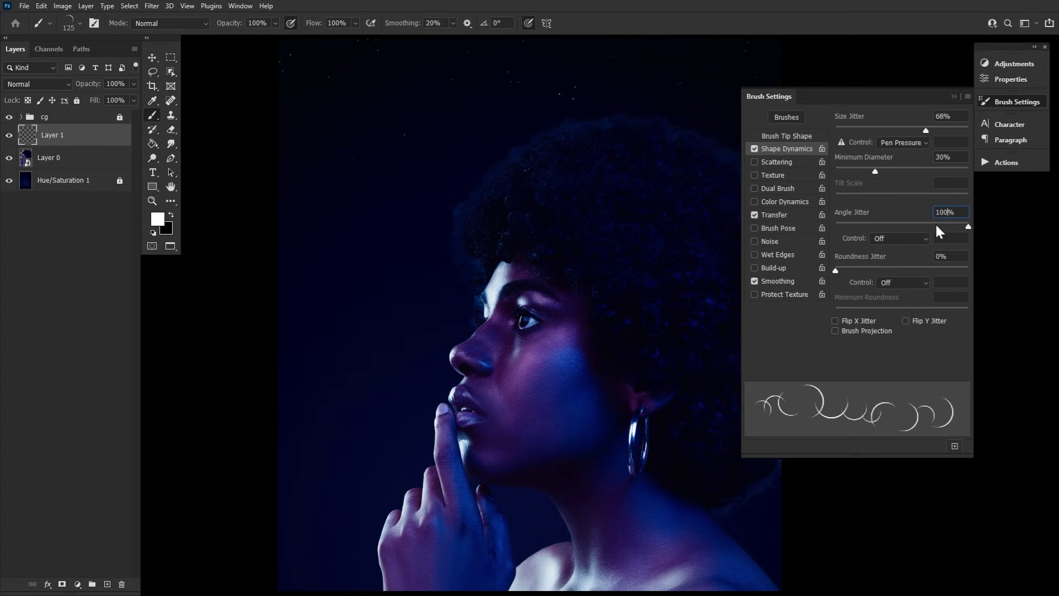
pyautogui.doubleClick(939, 255)
pyautogui.write('50')
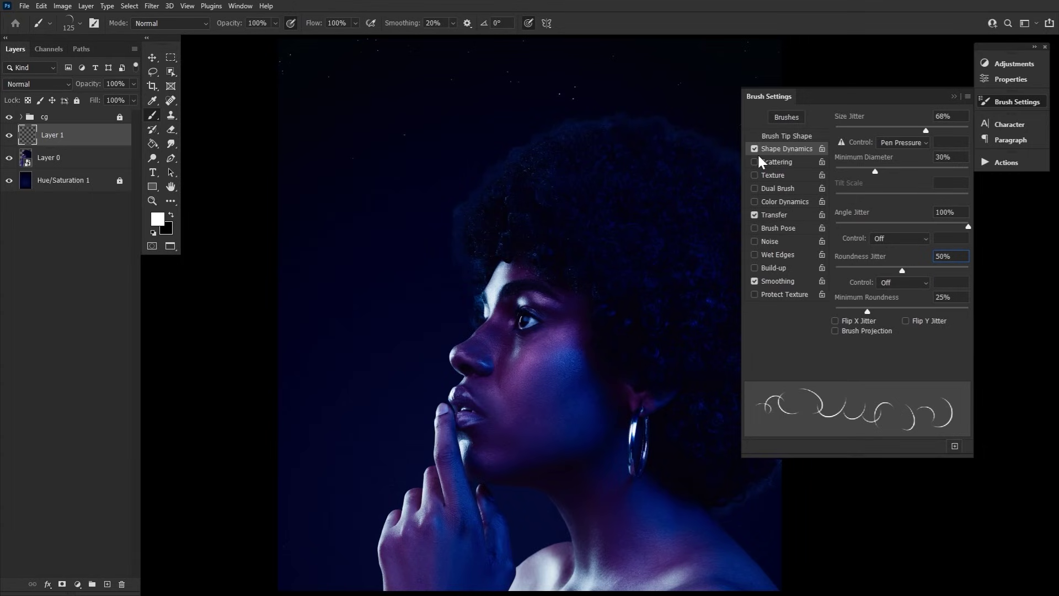
pyautogui.press('Return')
# Set Scattering to 50% with count 10 and turn on Dual Brush
pyautogui.click(787, 161)
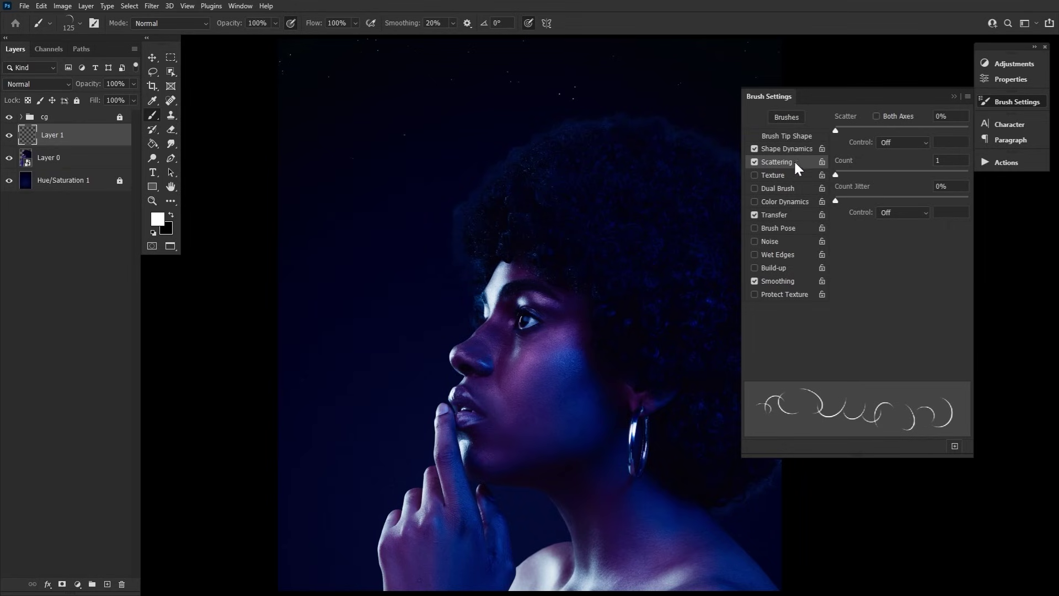
pyautogui.click(940, 116)
pyautogui.write('50')
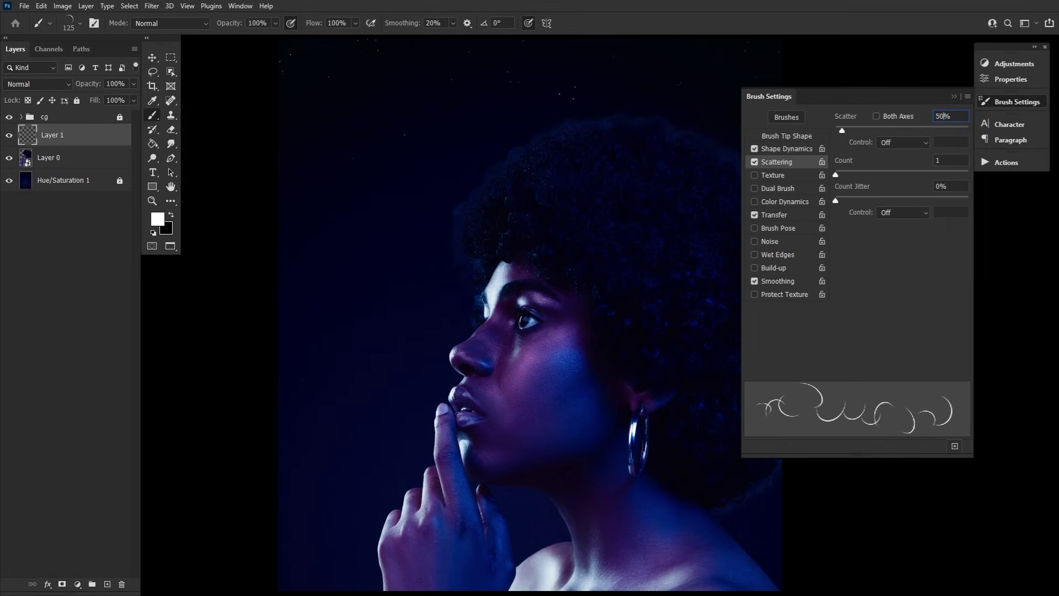
pyautogui.write('0')
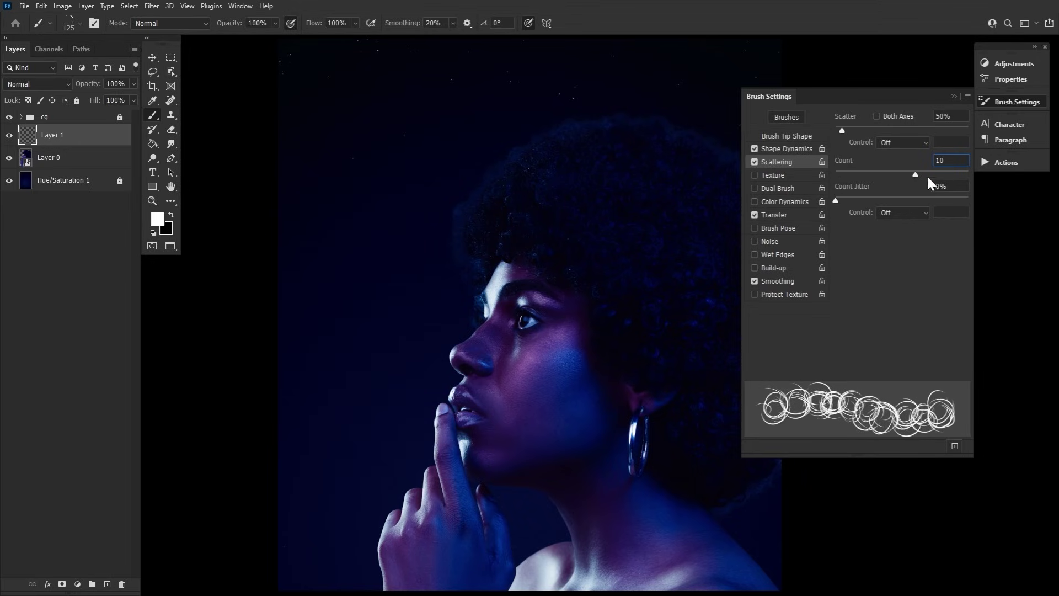
pyautogui.click(792, 189)
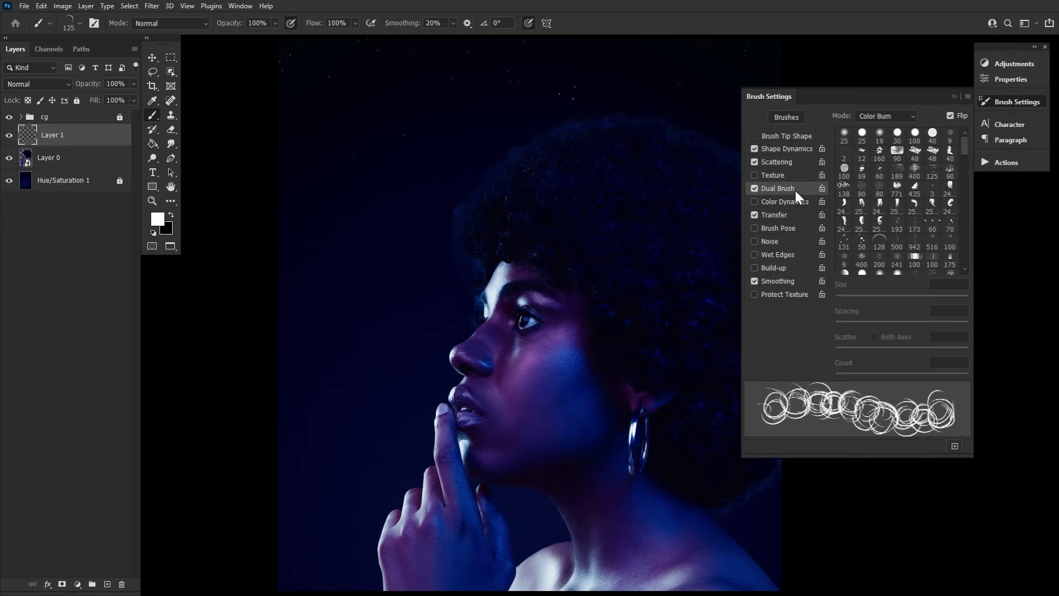
# Use the 128 px tip as a Linear Burn dual brush with 10% spacing
pyautogui.click(879, 244)
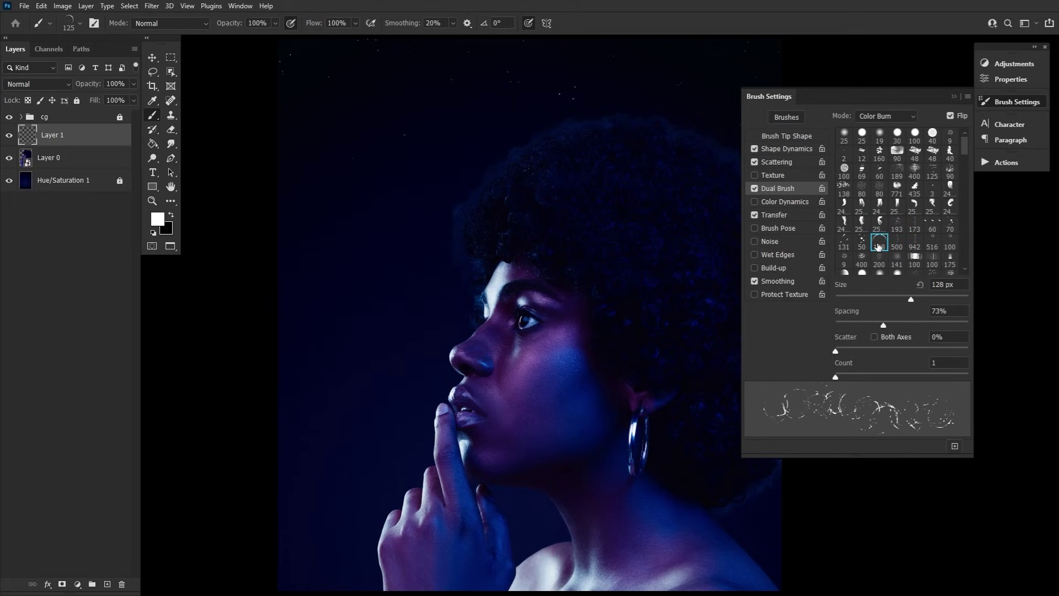
pyautogui.click(913, 116)
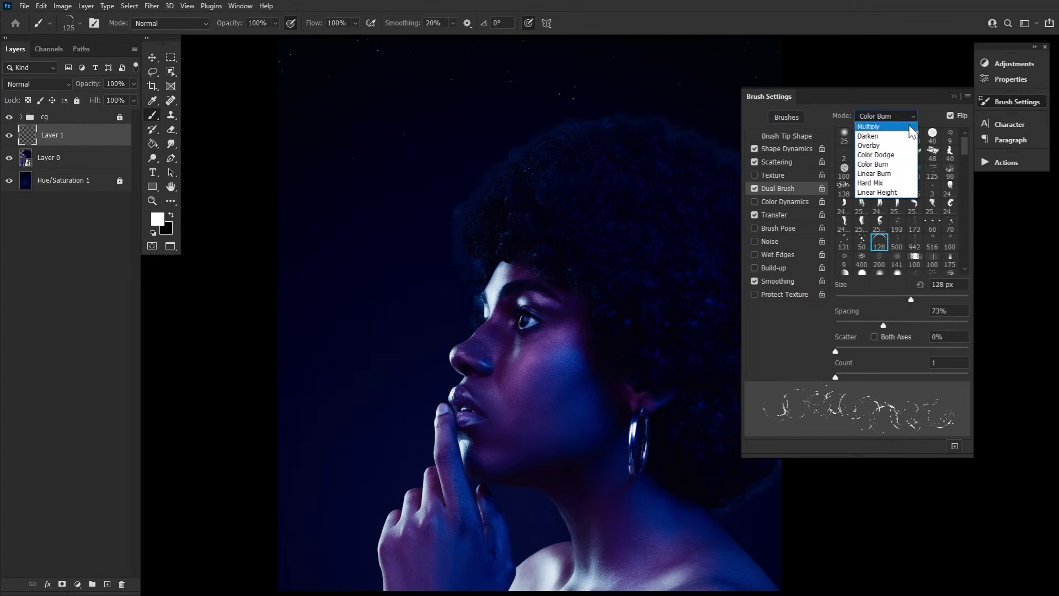
pyautogui.click(891, 175)
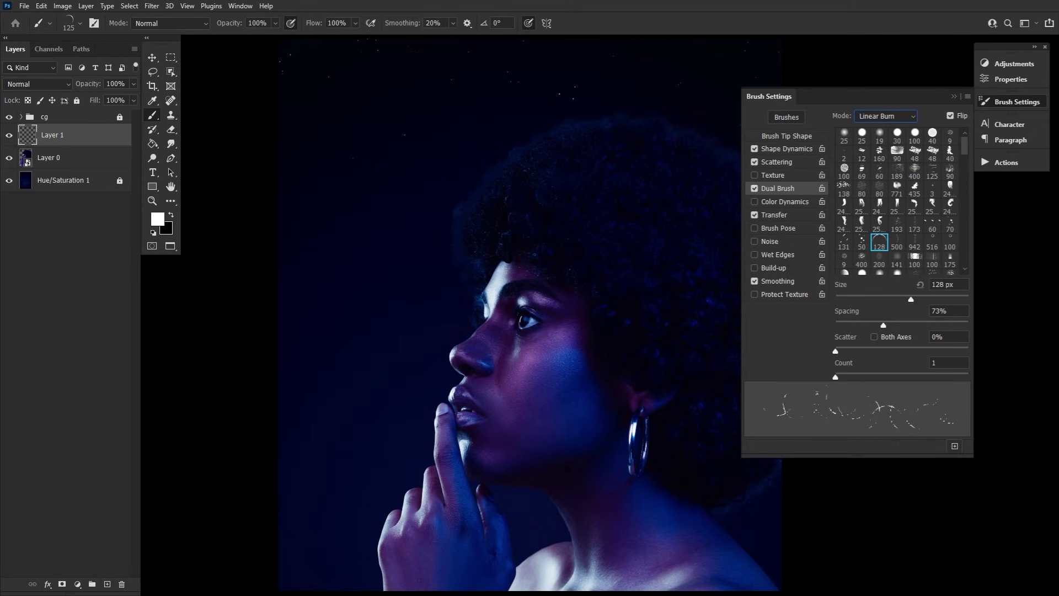
pyautogui.click(937, 284)
pyautogui.press('Tab')
pyautogui.write('10')
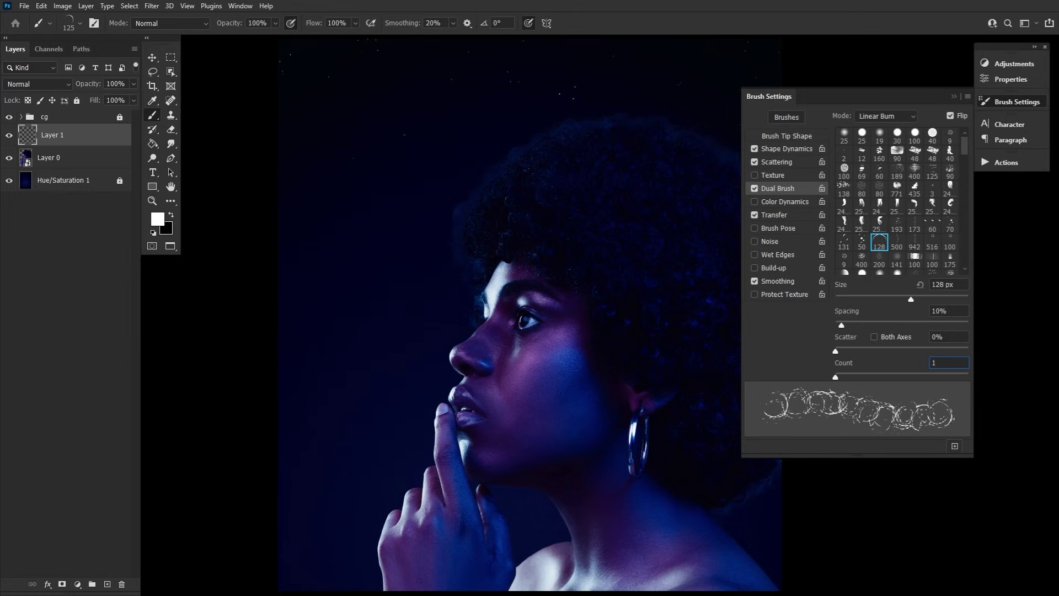
# Save the configured crescent brush as a new preset named 'tight curl'
pyautogui.click(954, 446)
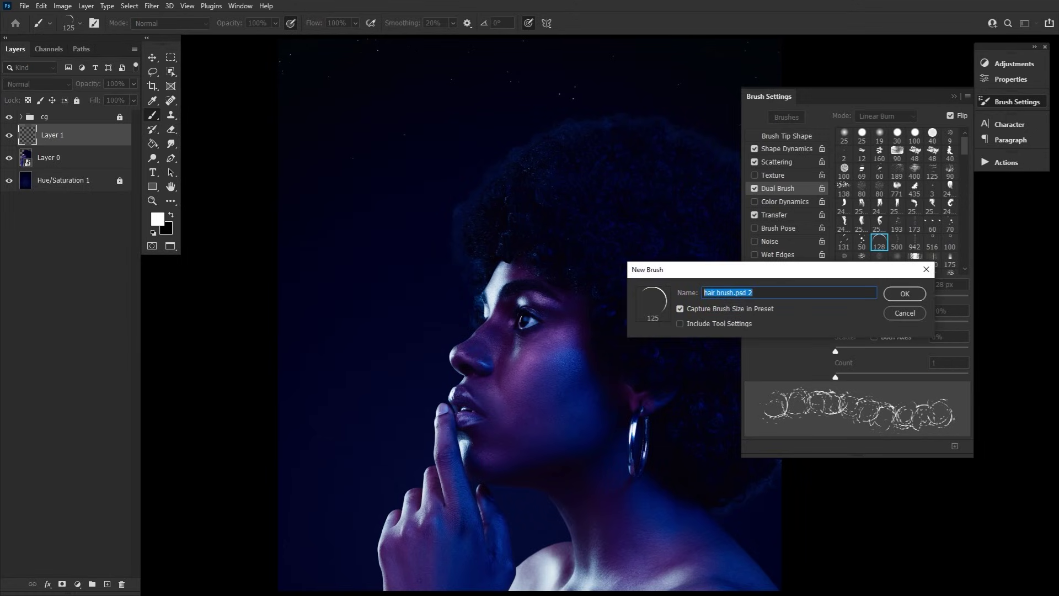
pyautogui.write('tight curl')
pyautogui.press('Return')
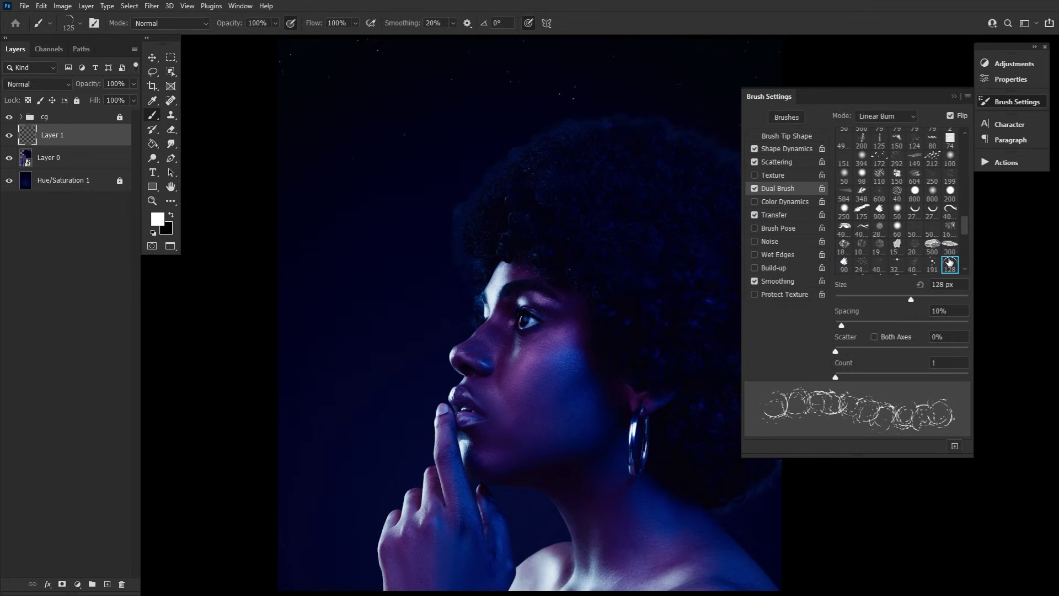
# Close Brush Settings, clip Layer 1 to the portrait and add clipped strand layers, one in Soft Light
pyautogui.click(997, 102)
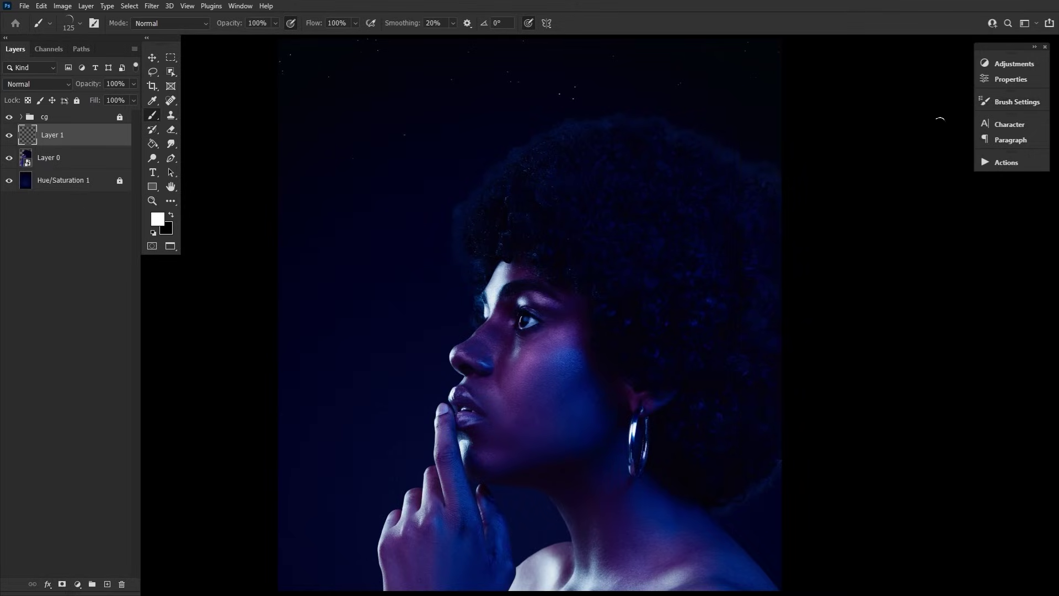
pyautogui.press(']')
pyautogui.press(']')
pyautogui.press(']')
pyautogui.press(']')
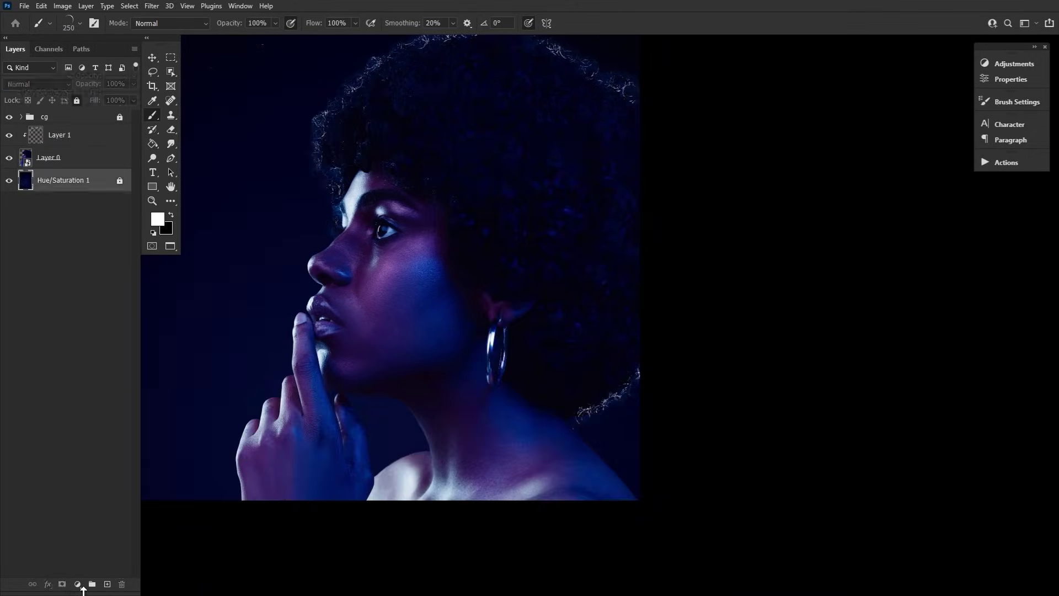
pyautogui.hotkey('ctrl', 'shift', 'alt', 'n')
pyautogui.scroll(3, 389, 331)
pyautogui.press('[')
pyautogui.hotkey('ctrl', 'shift', 'alt', 'n')
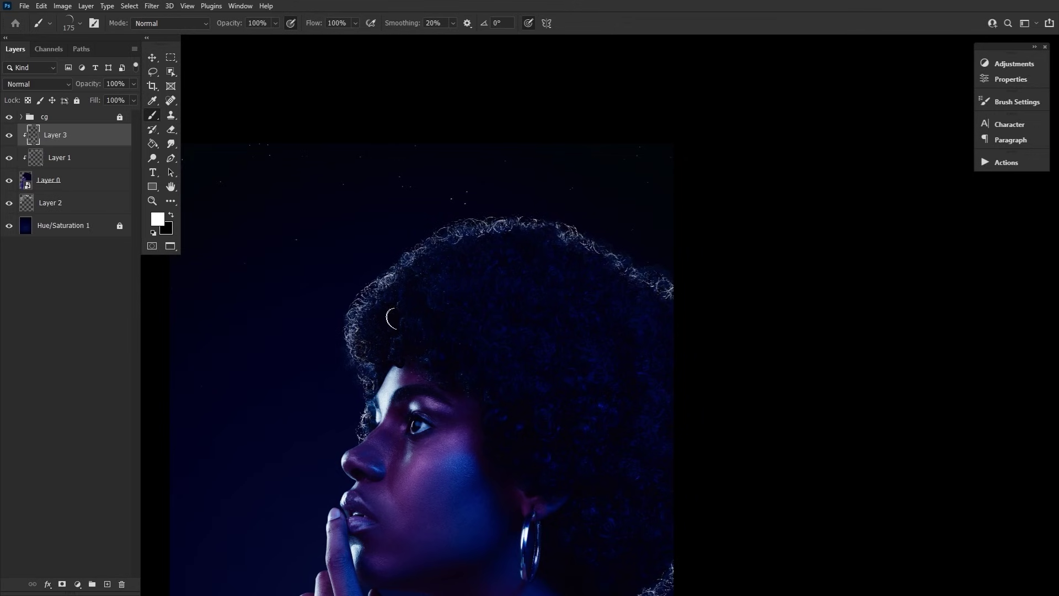
pyautogui.scroll(-3, 670, 529)
pyautogui.hotkey('ctrl', 'shift', 'alt', 'e')
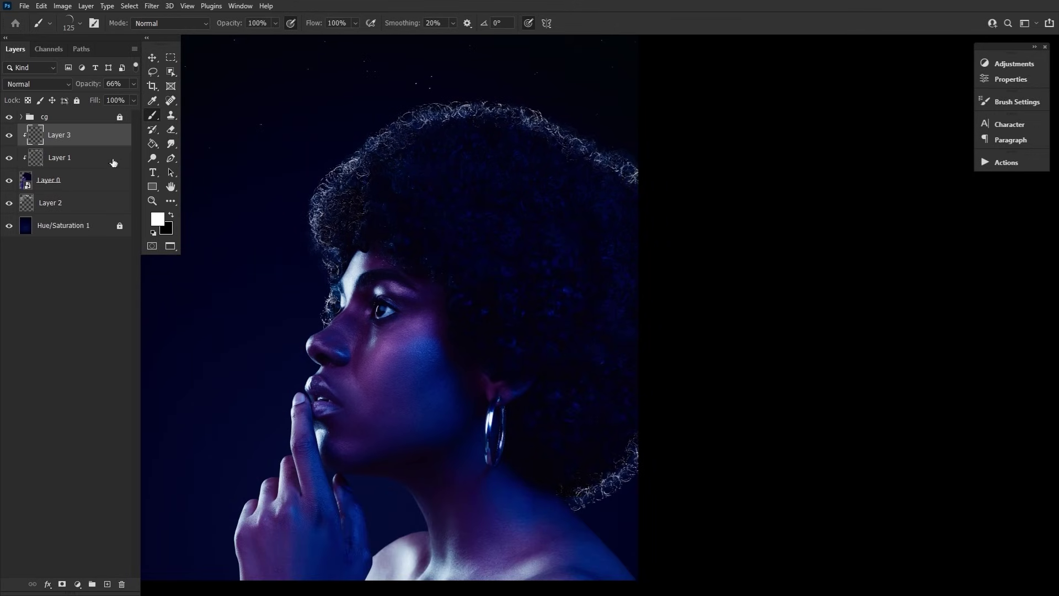
pyautogui.hotkey('shift', 'alt', 'f')
# Add more clipped strand layers, resize the brush and lower the top strand layer's opacity
pyautogui.hotkey('ctrl', 'shift', 'alt', 'n')
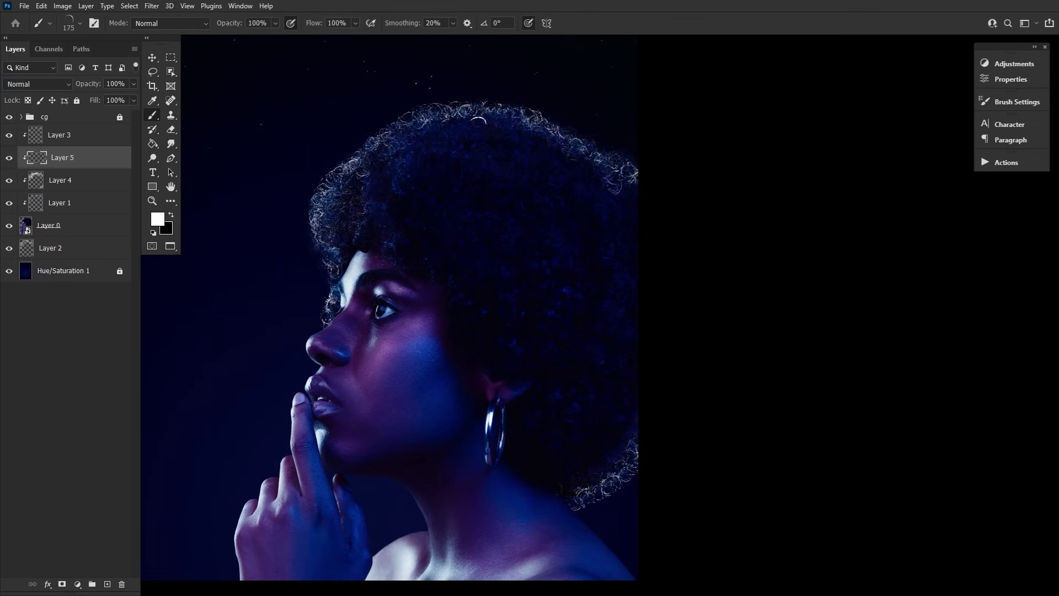
pyautogui.press(']')
pyautogui.press(']')
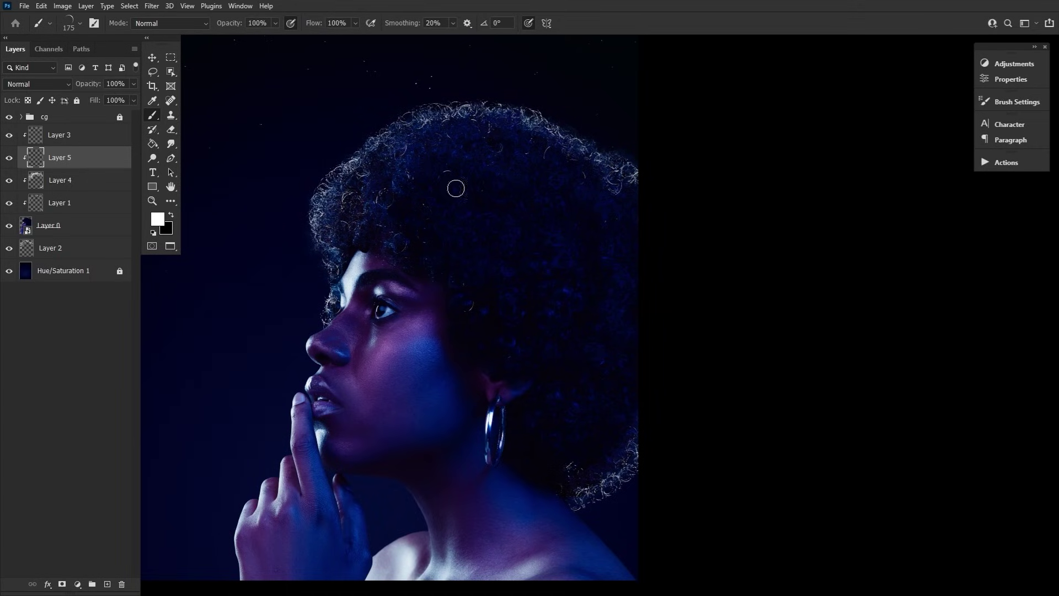
pyautogui.hotkey('alt', '[')
pyautogui.hotkey('alt', '[')
pyautogui.hotkey('alt', '[')
pyautogui.hotkey('alt', '[')
pyautogui.hotkey('alt', ']')
pyautogui.hotkey('alt', ']')
pyautogui.hotkey('alt', ']')
pyautogui.hotkey('alt', ']')
pyautogui.hotkey('alt', ']')
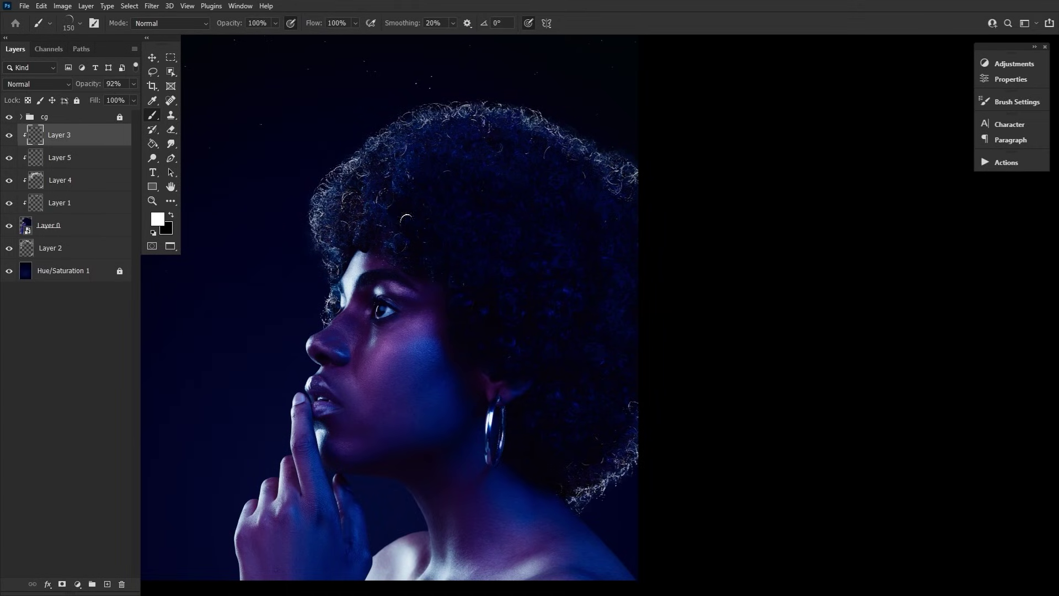
pyautogui.press('[')
pyautogui.hotkey('ctrl', 'shift', 'alt', 'n')
pyautogui.press('e')
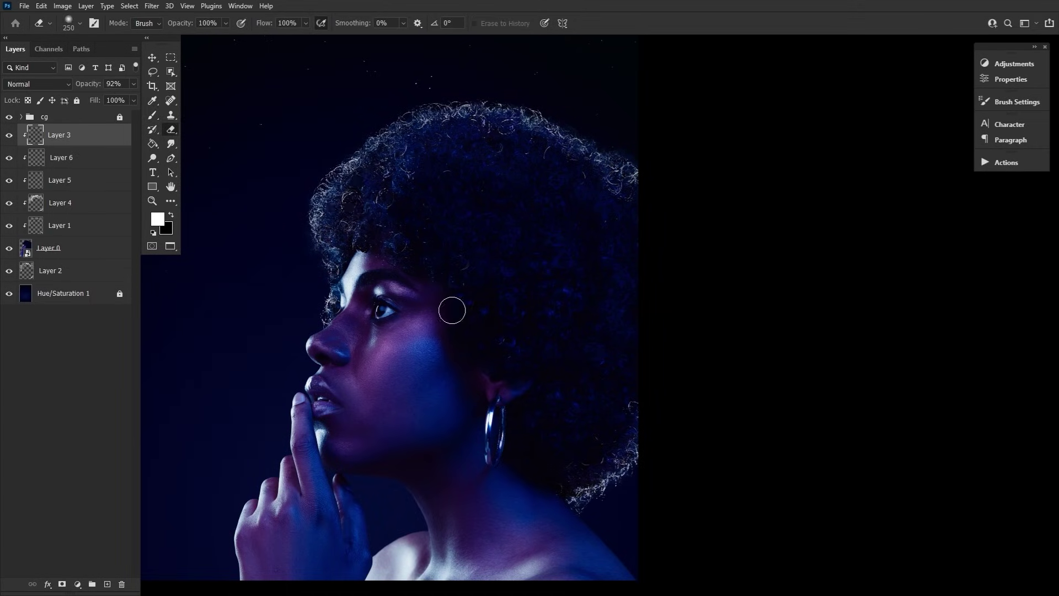
# Add new layers above Layers 1 and 2 and paint white strands along the hair's left edge
pyautogui.hotkey('alt', '[')
pyautogui.hotkey('alt', '[')
pyautogui.hotkey('alt', '[')
pyautogui.hotkey('alt', '[')
pyautogui.hotkey('alt', '[')
pyautogui.hotkey('alt', '[')
pyautogui.press('b')
pyautogui.hotkey('alt', ']')
pyautogui.hotkey('alt', ']')
pyautogui.hotkey('alt', ']')
pyautogui.hotkey('alt', ']')
pyautogui.hotkey('alt', ']')
pyautogui.hotkey('alt', ']')
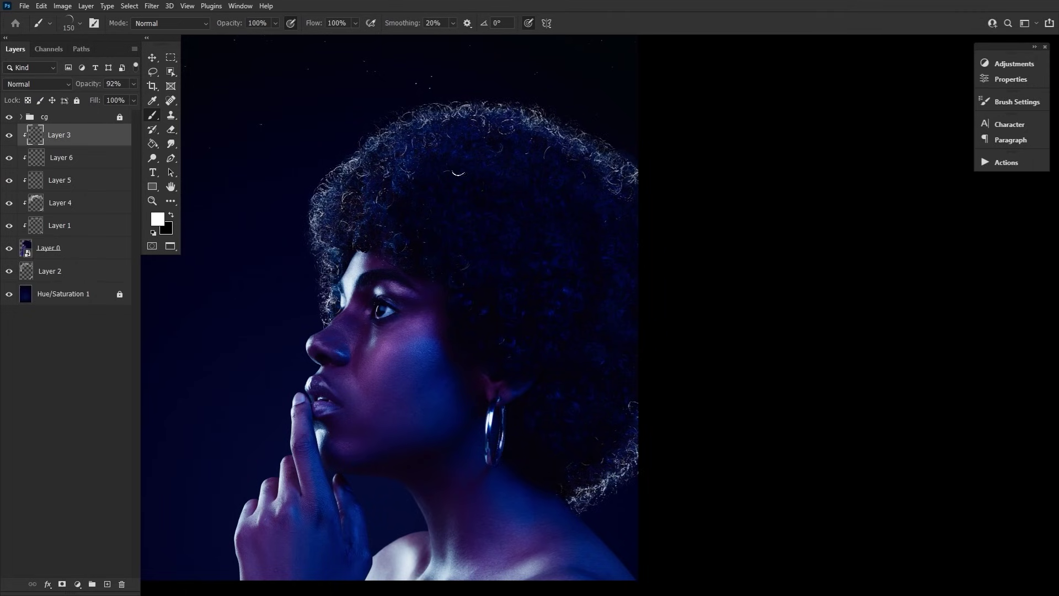
pyautogui.hotkey('alt', '[')
pyautogui.hotkey('alt', '[')
pyautogui.hotkey('alt', '[')
pyautogui.hotkey('alt', '[')
pyautogui.hotkey('ctrl', 'shift', 'alt', 'n')
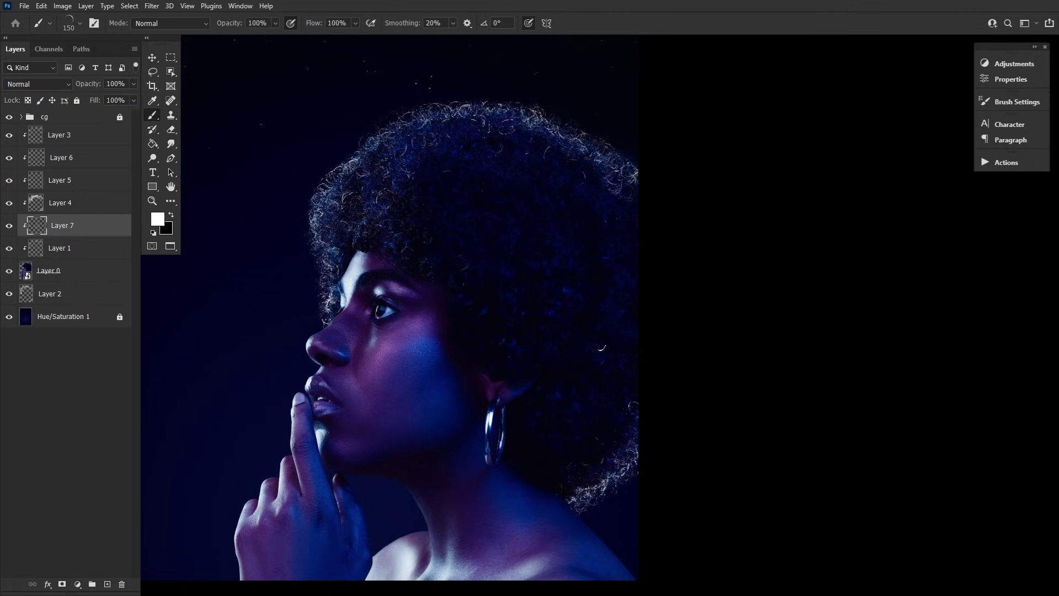
pyautogui.hotkey('alt', '[')
pyautogui.hotkey('alt', '[')
pyautogui.hotkey('alt', '[')
pyautogui.hotkey('ctrl', 'shift', 'alt', 'n')
pyautogui.moveTo(326, 233)
pyautogui.mouseDown()
pyautogui.moveTo(307, 300)
pyautogui.moveTo(315, 301)
pyautogui.mouseUp()
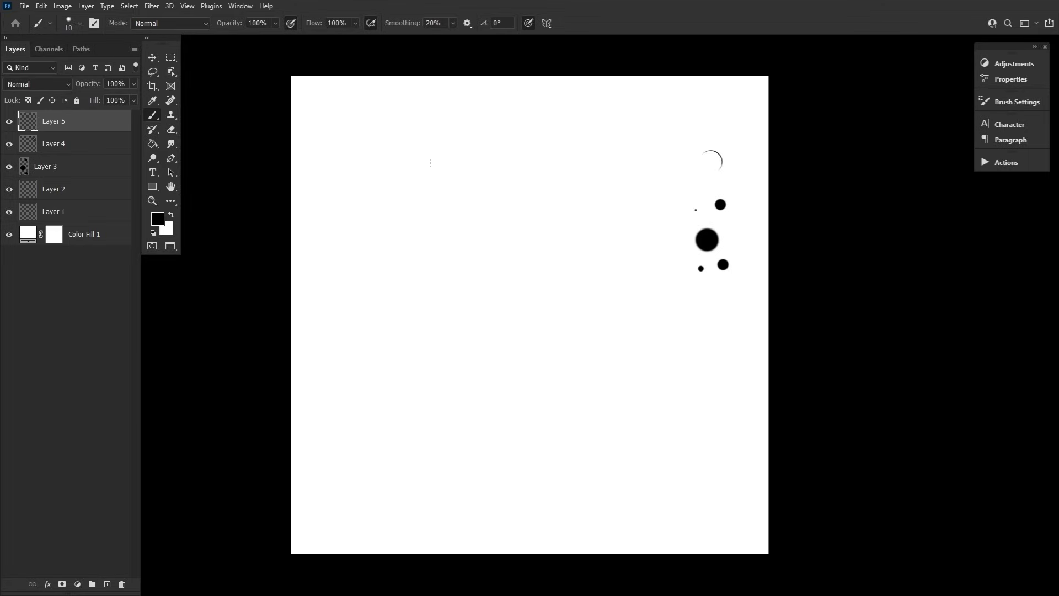
# Draw a black S-curved strand on Layer 5, redrawing twice until a clean one sits near the centre
pyautogui.moveTo(481, 139)
pyautogui.mouseDown()
pyautogui.moveTo(465, 175)
pyautogui.moveTo(505, 245)
pyautogui.moveTo(493, 300)
pyautogui.moveTo(420, 372)
pyautogui.mouseUp()
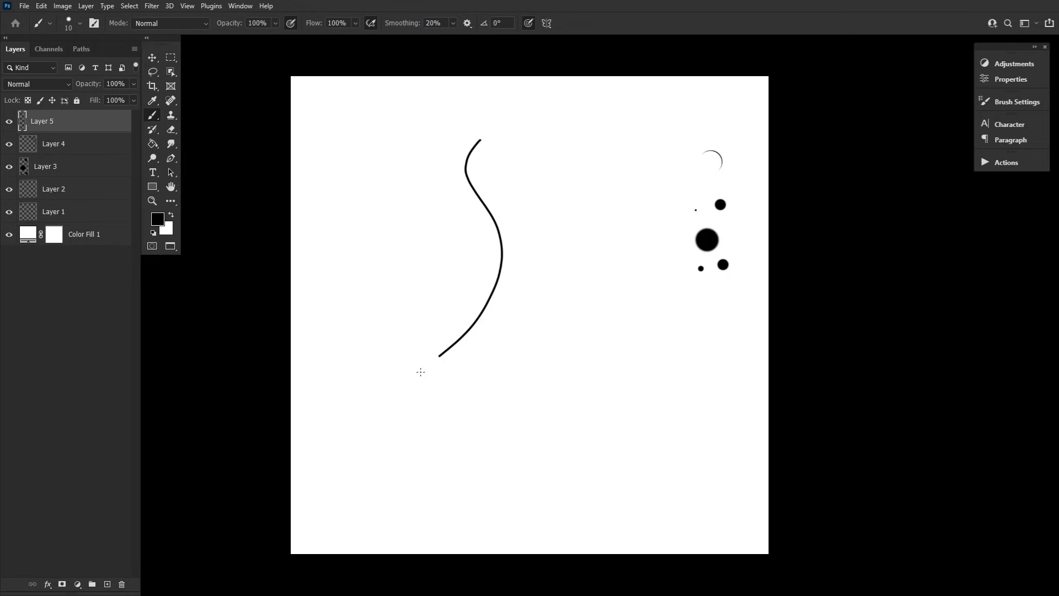
pyautogui.hotkey('ctrl', 'z')
pyautogui.moveTo(488, 170)
pyautogui.mouseDown()
pyautogui.moveTo(473, 194)
pyautogui.moveTo(472, 226)
pyautogui.moveTo(504, 268)
pyautogui.moveTo(512, 308)
pyautogui.moveTo(497, 369)
pyautogui.moveTo(434, 411)
pyautogui.mouseUp()
pyautogui.hotkey('ctrl', 'z')
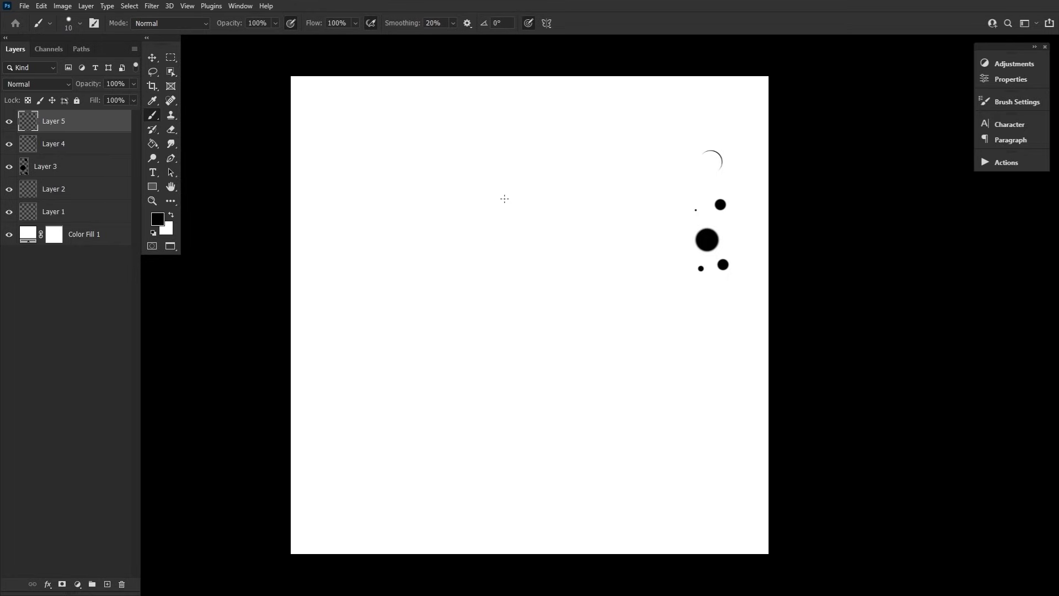
pyautogui.moveTo(509, 176)
pyautogui.mouseDown()
pyautogui.moveTo(482, 214)
pyautogui.moveTo(518, 342)
pyautogui.moveTo(504, 384)
pyautogui.moveTo(465, 407)
pyautogui.mouseUp()
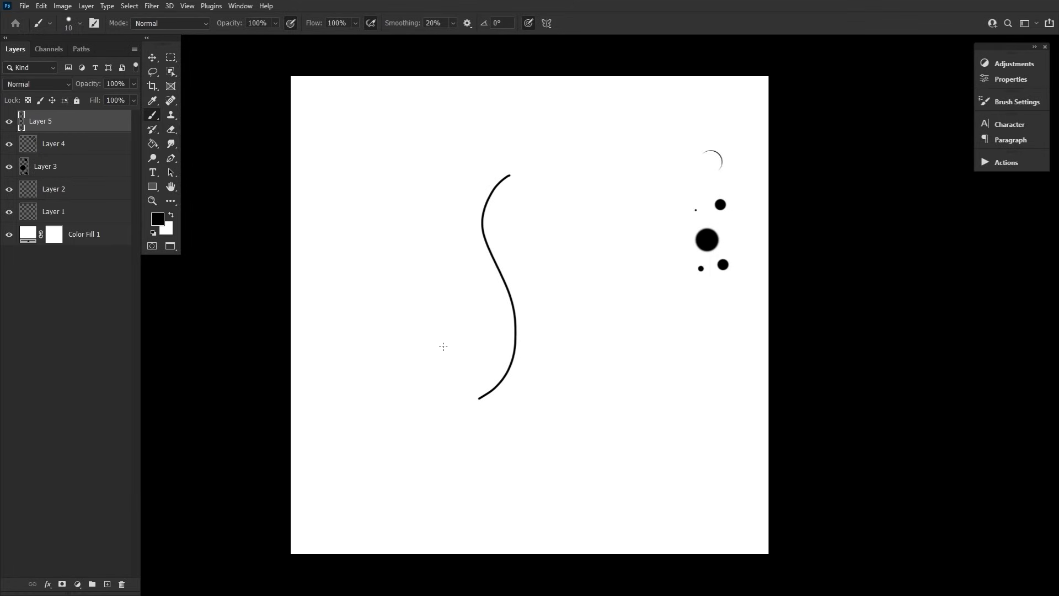
# Switch to the Eraser with a hard round brush tip
pyautogui.click(171, 129)
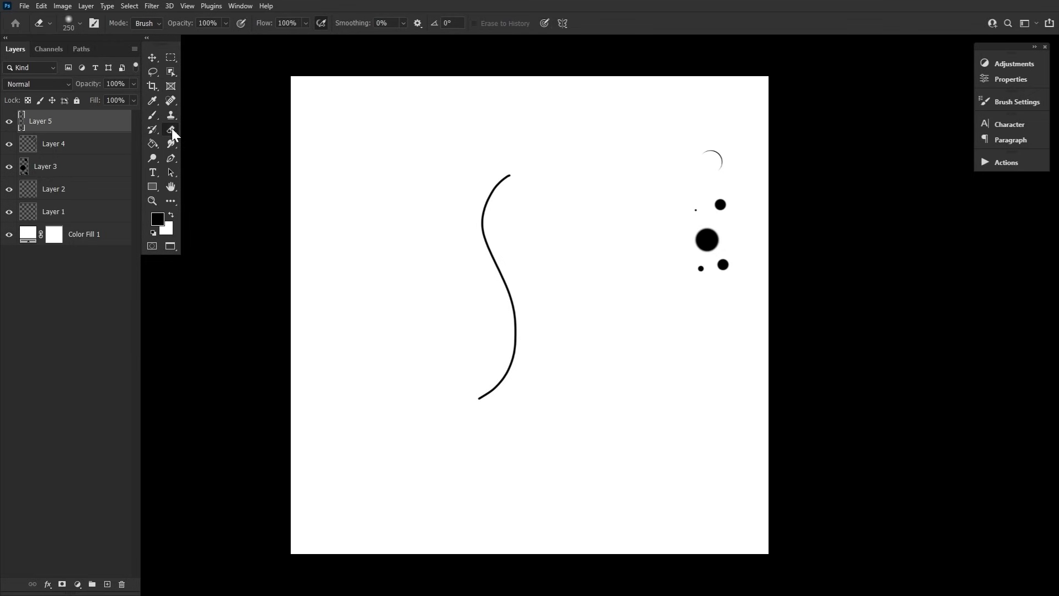
pyautogui.click(70, 23)
pyautogui.click(208, 191)
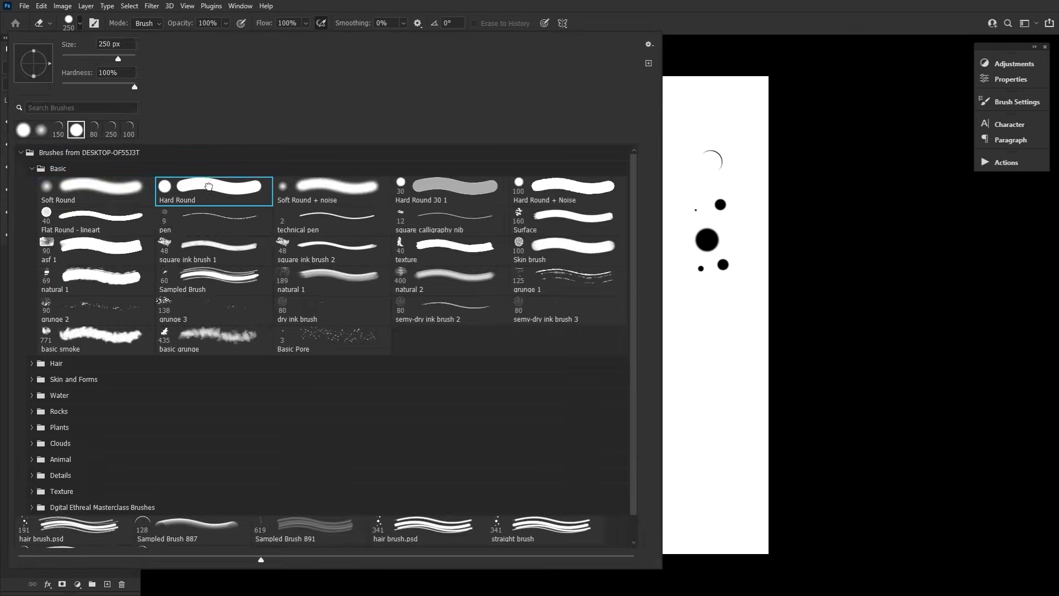
pyautogui.click(811, 342)
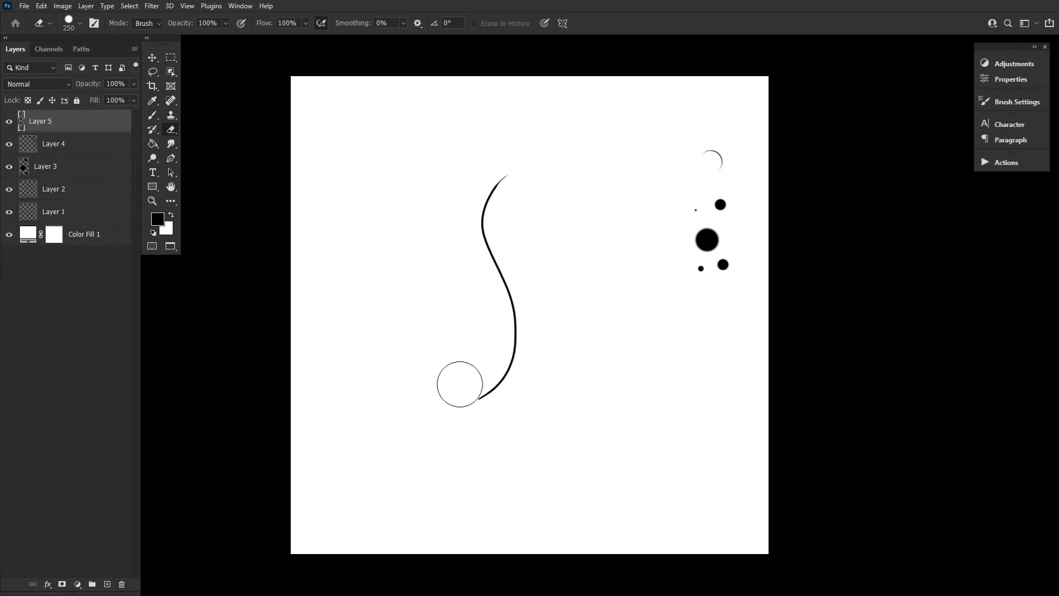
# Erase the S-stroke's ends with a 400 px eraser to taper it, then select its pixels
pyautogui.press(']')
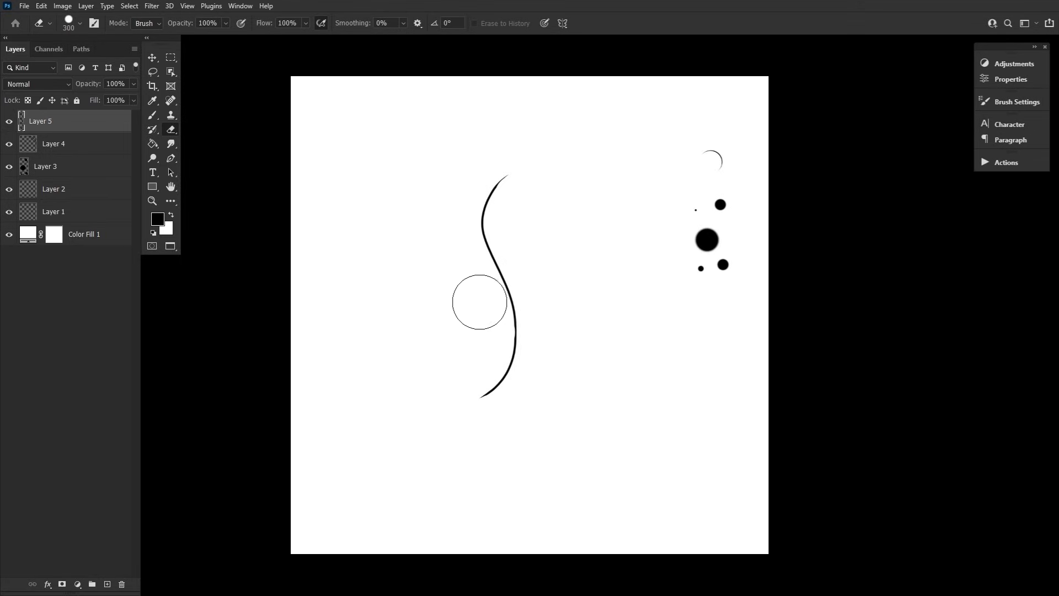
pyautogui.press(']')
pyautogui.click(479, 325)
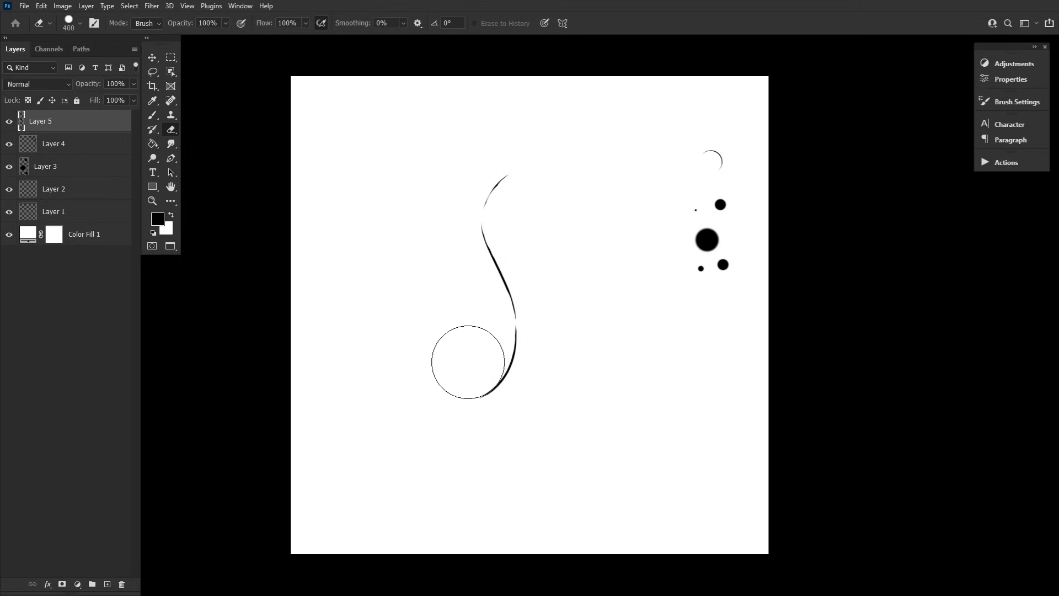
pyautogui.press(']')
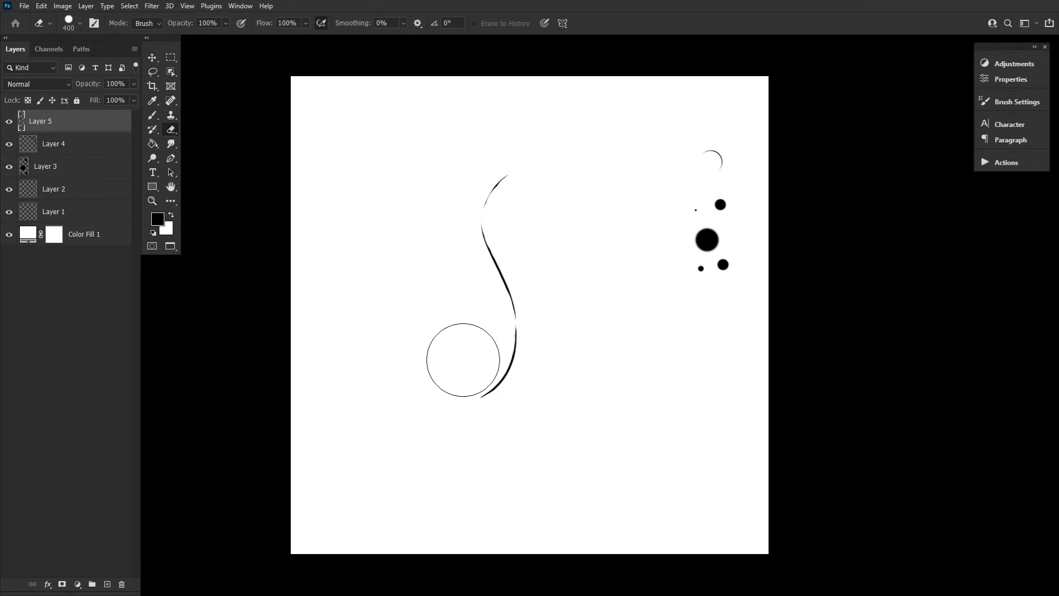
pyautogui.press(']')
pyautogui.press('[')
pyautogui.press('[')
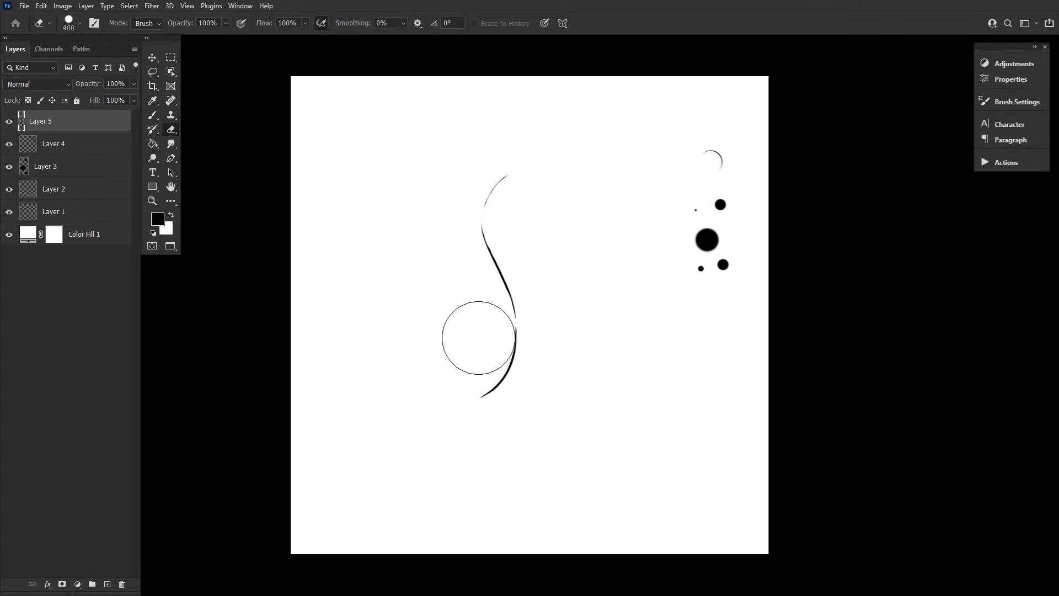
pyautogui.keyDown('ctrl'); pyautogui.click(21, 120); pyautogui.keyUp('ctrl')
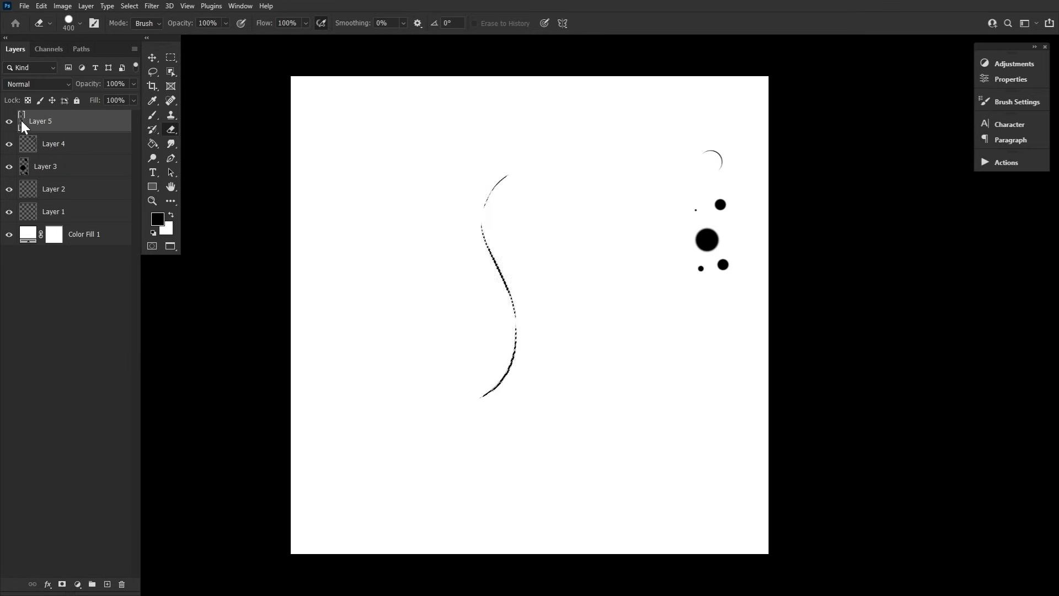
# Crop the canvas to the S-strand and define it as the brush preset 'hair brush.psd'
pyautogui.click(150, 85)
pyautogui.press('Return')
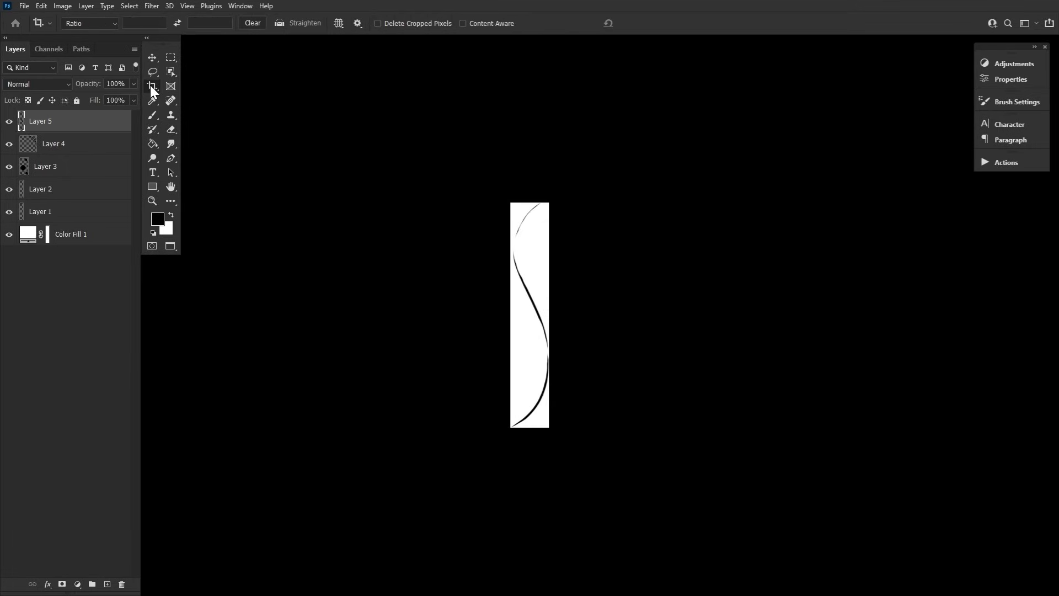
pyautogui.click(42, 5)
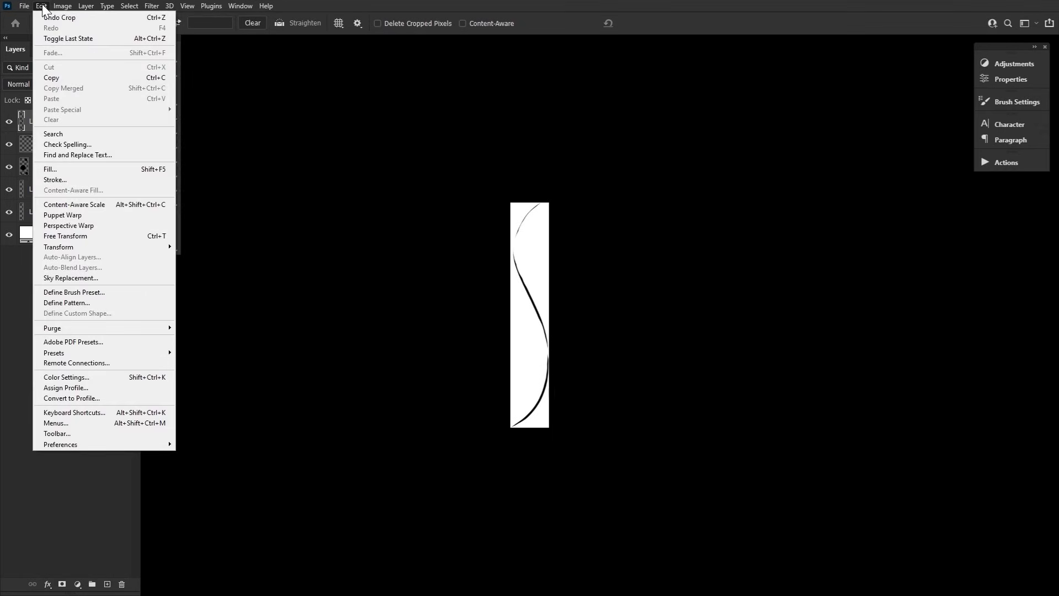
pyautogui.click(137, 292)
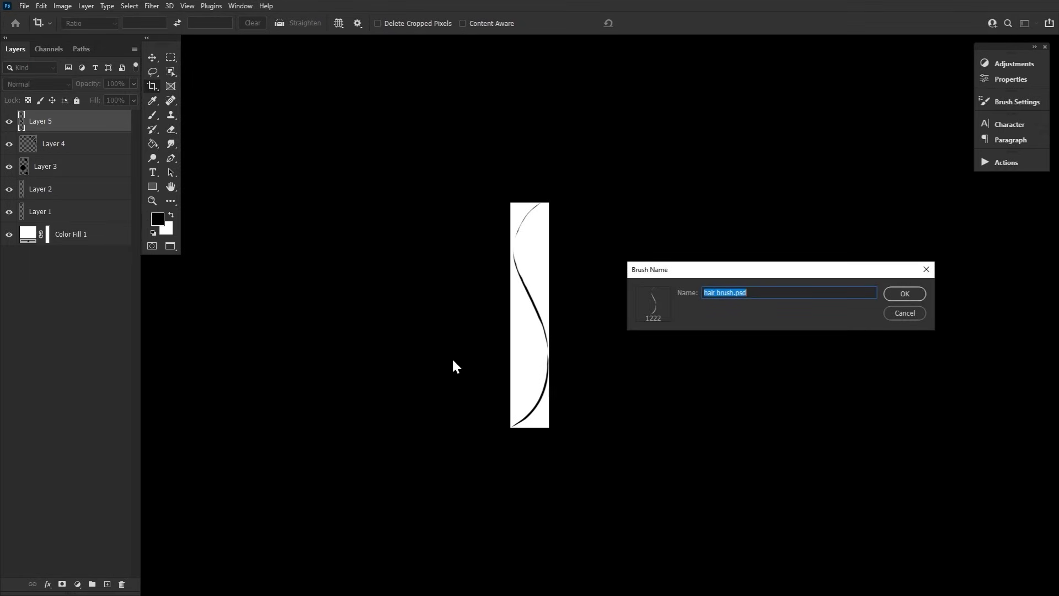
pyautogui.click(918, 298)
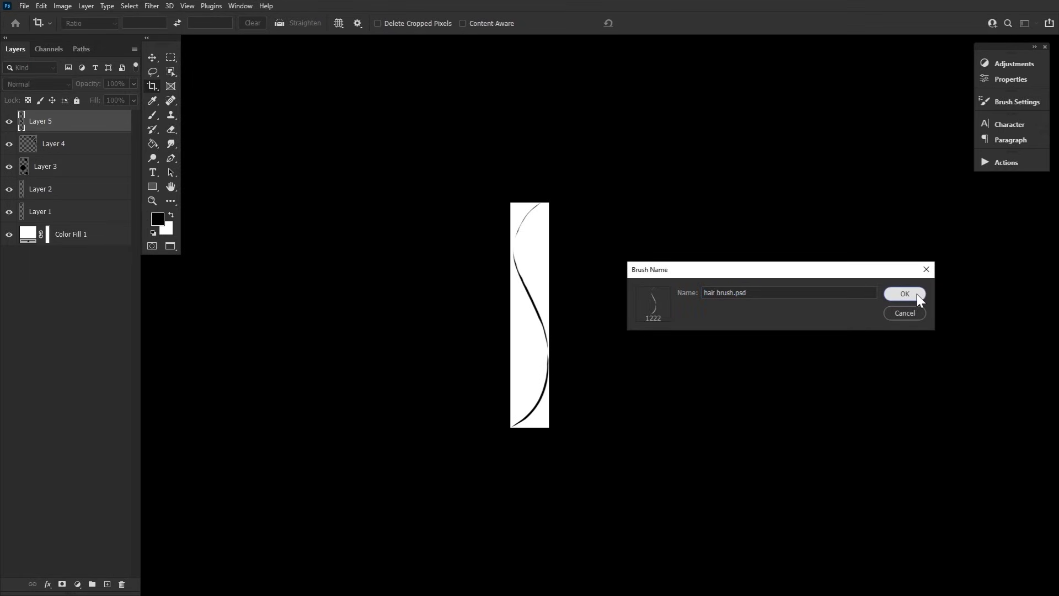
pyautogui.click(916, 293)
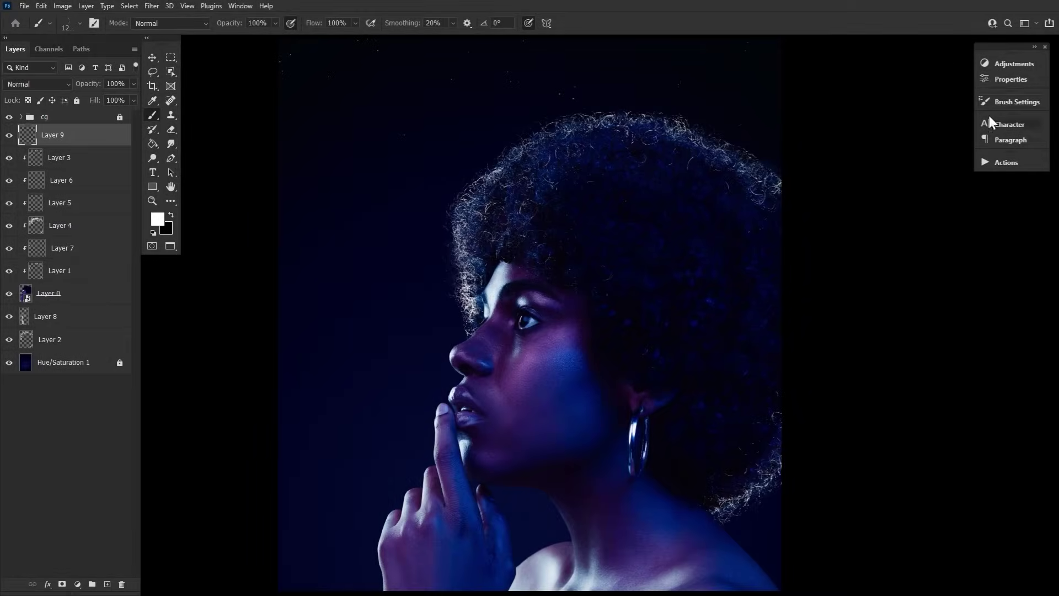
# Set the S-strand tip to 200% spacing, 20% angle jitter and 100% roundness jitter
pyautogui.click(1004, 101)
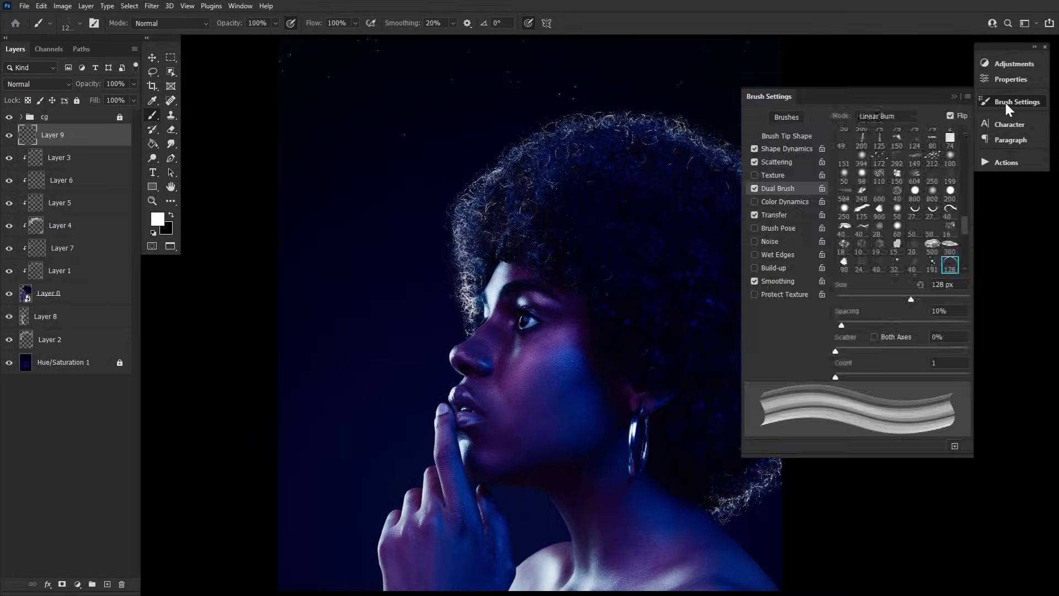
pyautogui.click(804, 137)
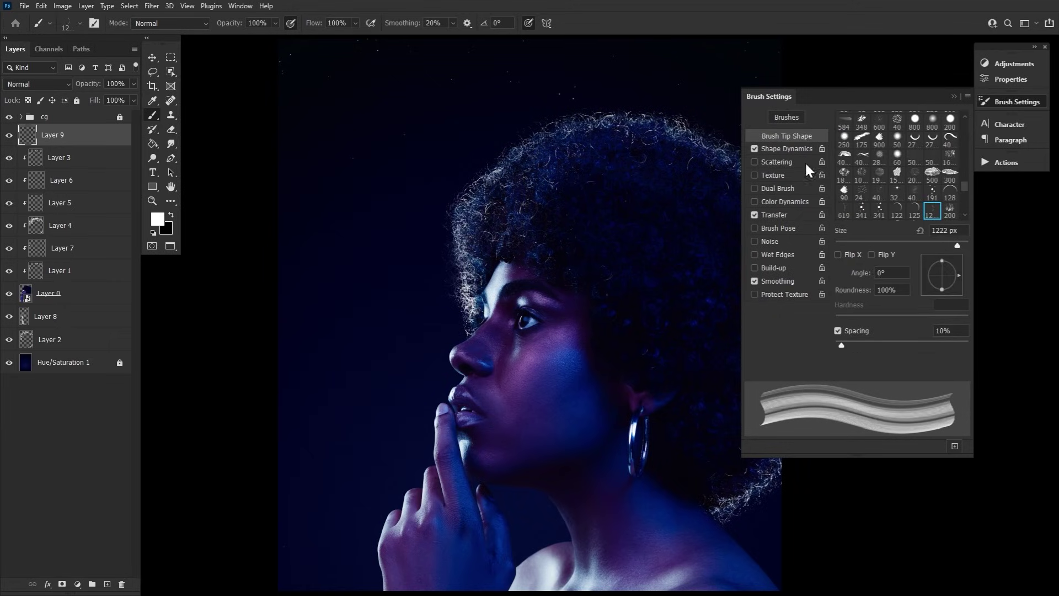
pyautogui.doubleClick(939, 331)
pyautogui.write('200')
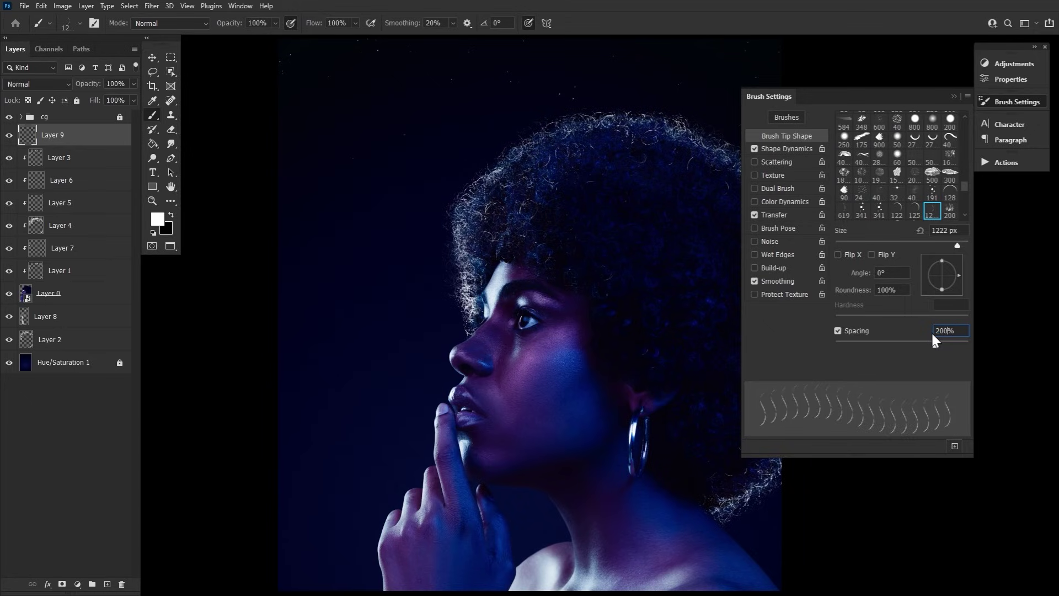
pyautogui.click(782, 150)
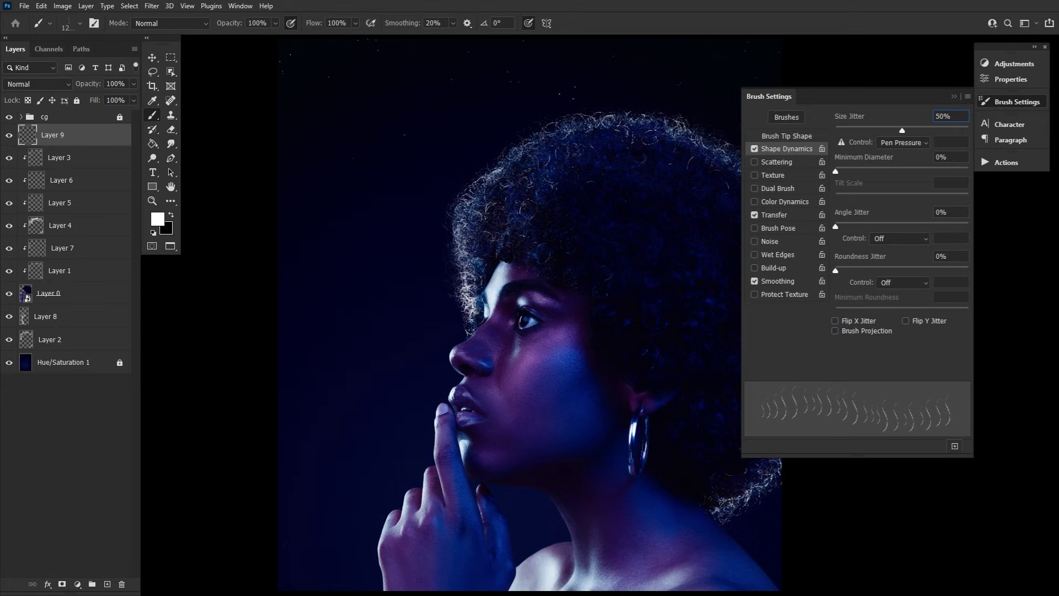
pyautogui.write('2')
pyautogui.moveTo(836, 271); pyautogui.dragTo(979, 276)
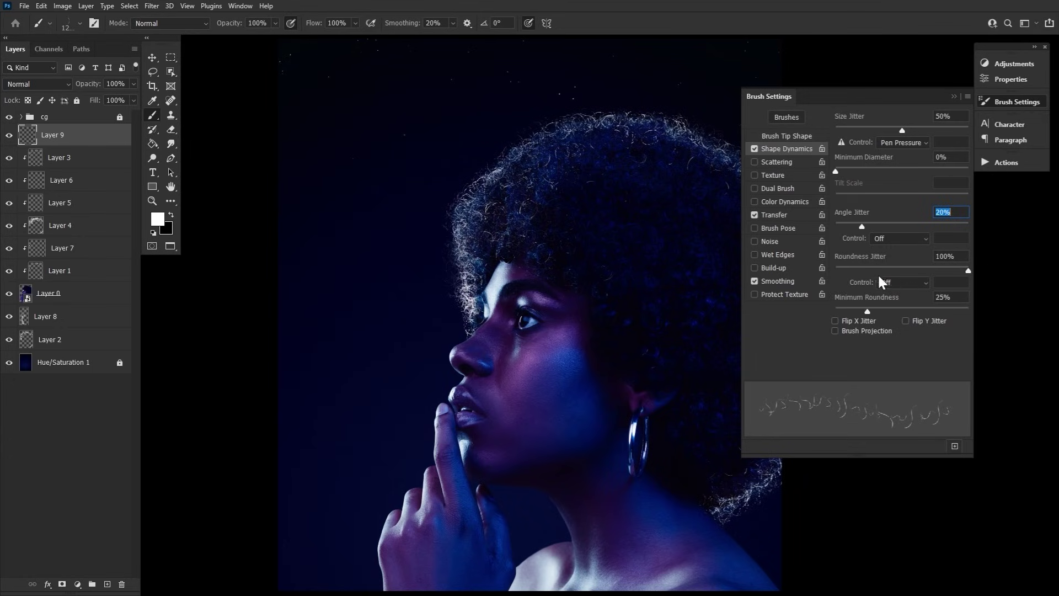
# Enable Dual Brush with a second tip at 619 px size and 12% spacing
pyautogui.click(787, 188)
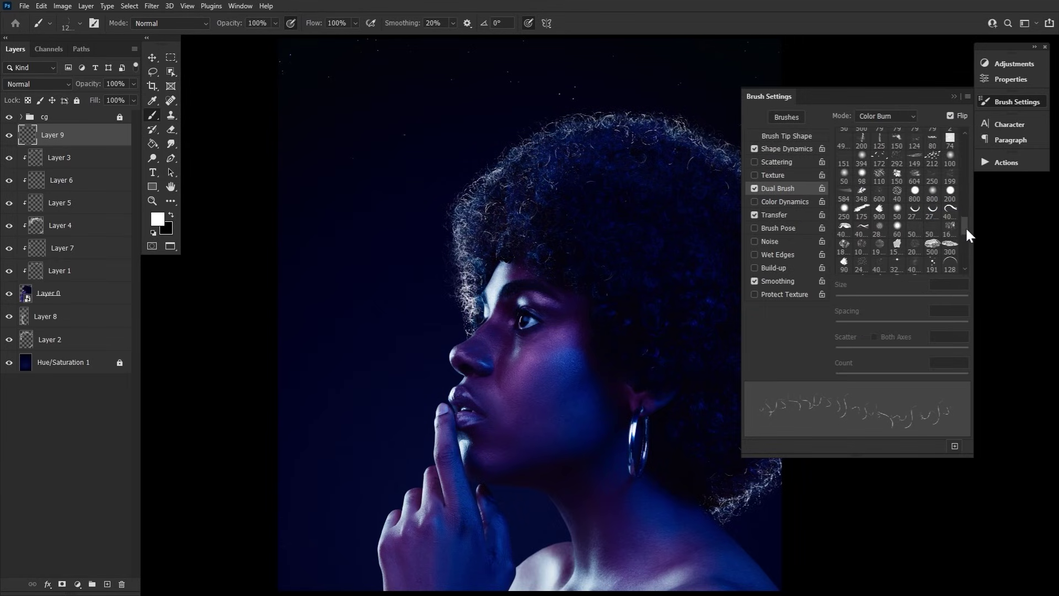
pyautogui.moveTo(965, 226)
pyautogui.mouseDown()
pyautogui.moveTo(963, 260)
pyautogui.moveTo(964, 233)
pyautogui.mouseUp()
pyautogui.click(933, 241)
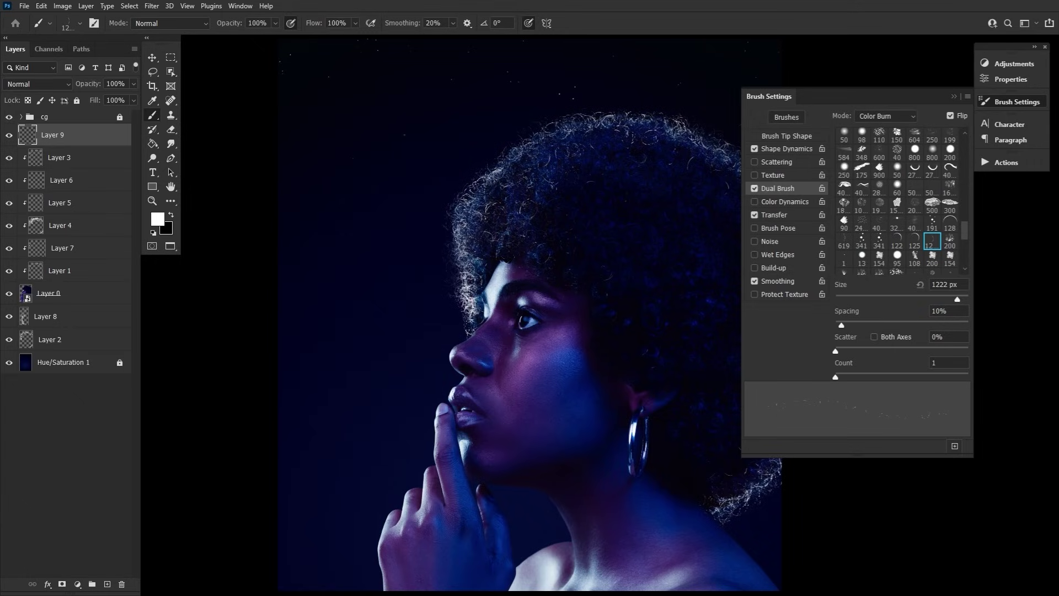
pyautogui.click(944, 284)
pyautogui.write('619')
pyautogui.moveTo(842, 325)
pyautogui.mouseDown()
pyautogui.moveTo(858, 326)
pyautogui.moveTo(841, 330)
pyautogui.mouseUp()
pyautogui.click(954, 446)
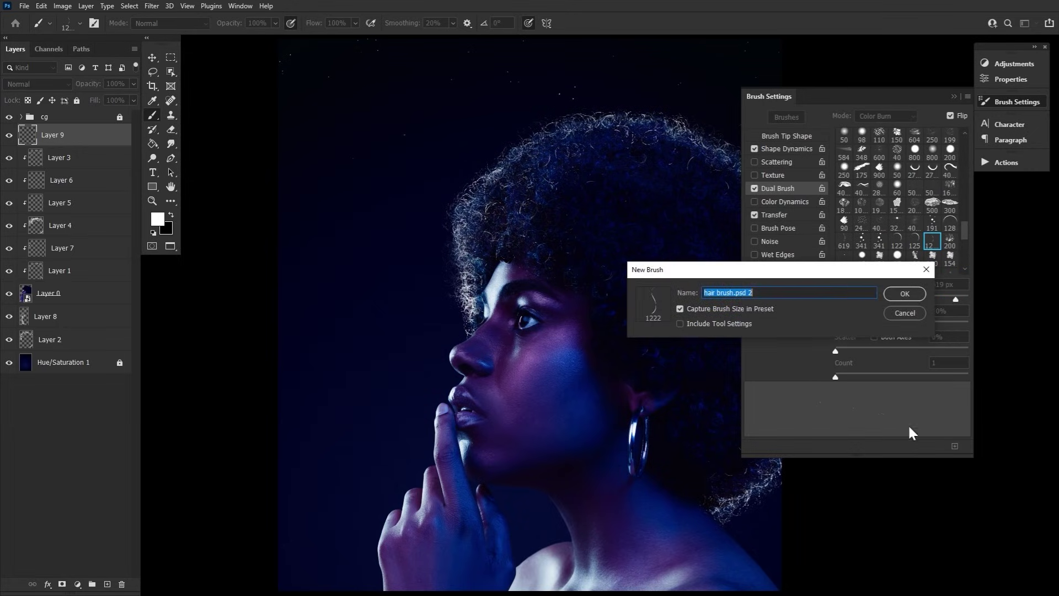
# Save the new hair brush preset, test-paint five strands beside the face, then remove them
pyautogui.click(894, 298)
pyautogui.click(339, 169)
pyautogui.click(338, 204)
pyautogui.click(359, 255)
pyautogui.click(370, 319)
pyautogui.click(365, 407)
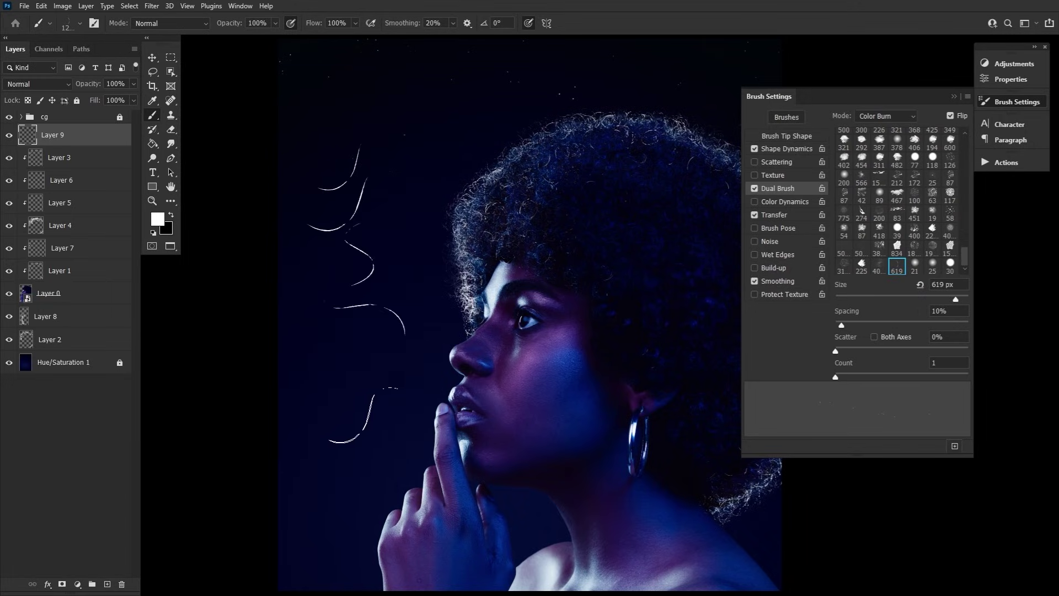
pyautogui.press('Delete')
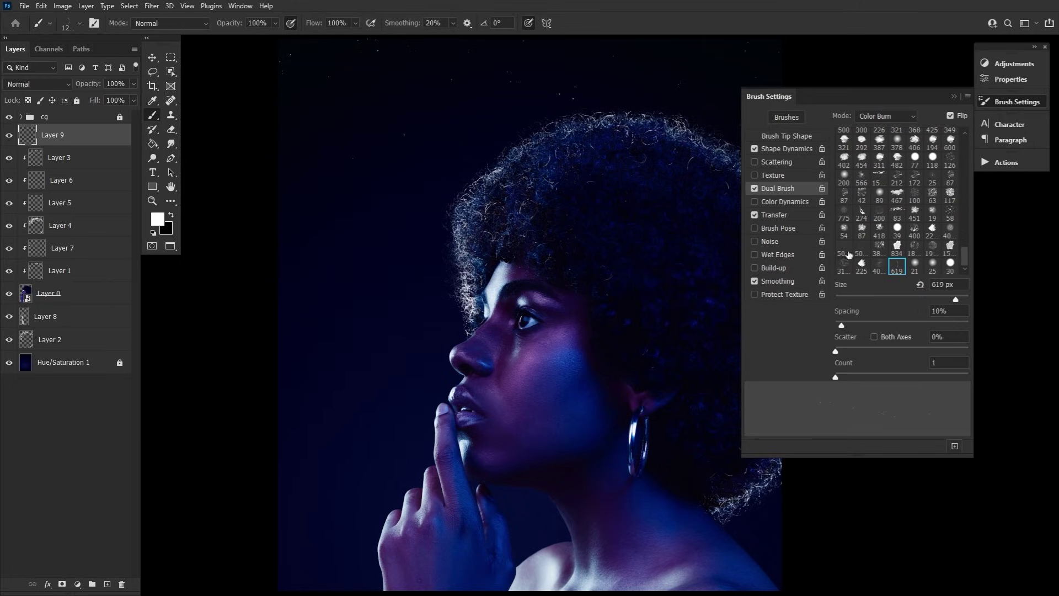
# Collapse Brush Settings and enlarge the brush to 400
pyautogui.click(998, 104)
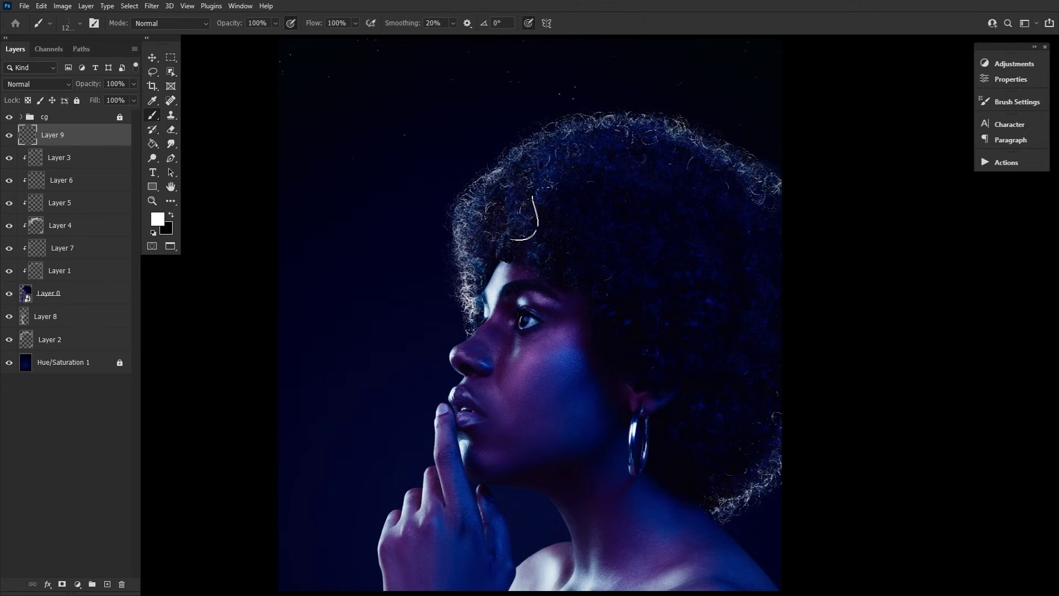
pyautogui.press('.')
pyautogui.click(171, 129)
pyautogui.click(69, 23)
# Paint white S-strands at the afro's edge, alternating with the Eraser to remove strays
pyautogui.press('Return')
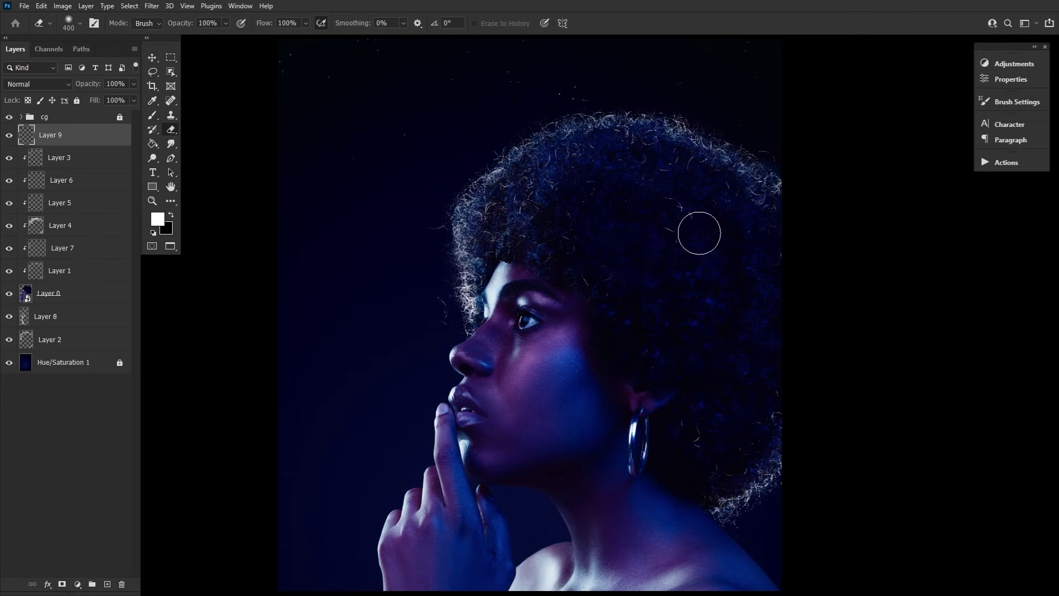
pyautogui.click(152, 114)
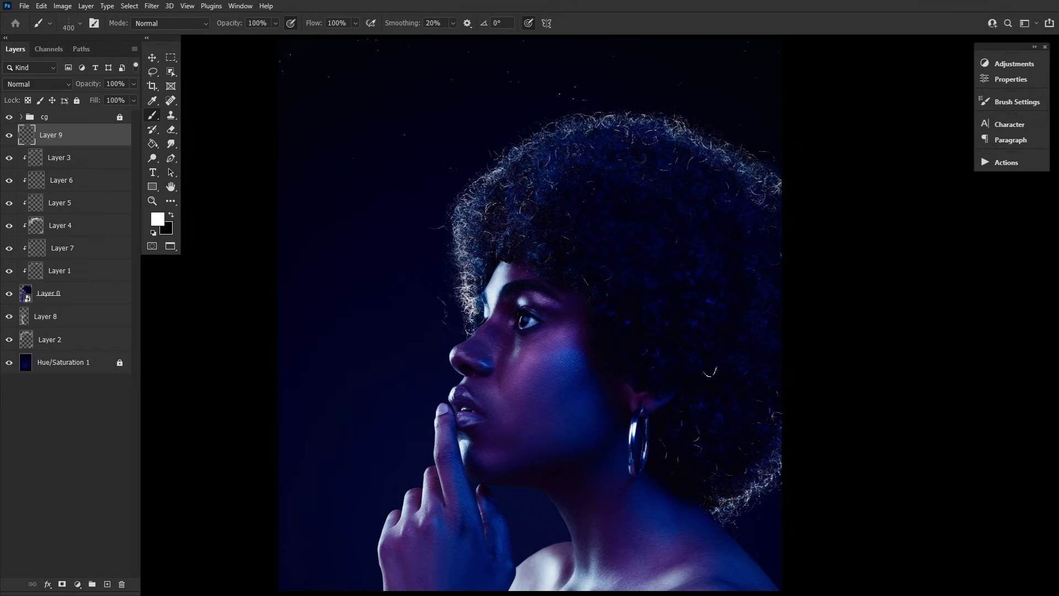
pyautogui.click(446, 380)
pyautogui.click(386, 270)
pyautogui.press('e')
pyautogui.click(152, 115)
pyautogui.click(171, 129)
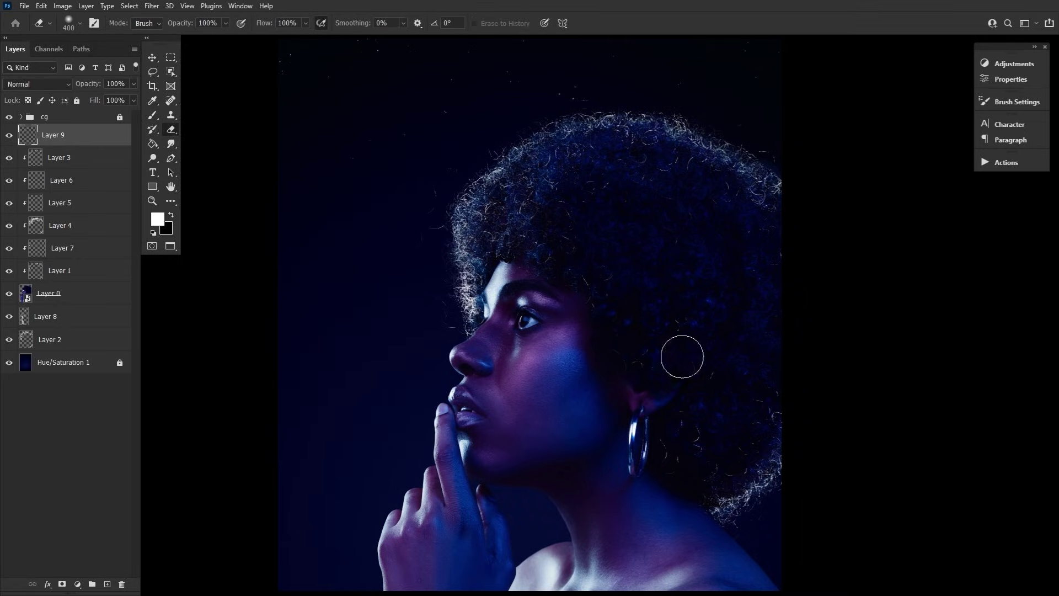
pyautogui.click(159, 120)
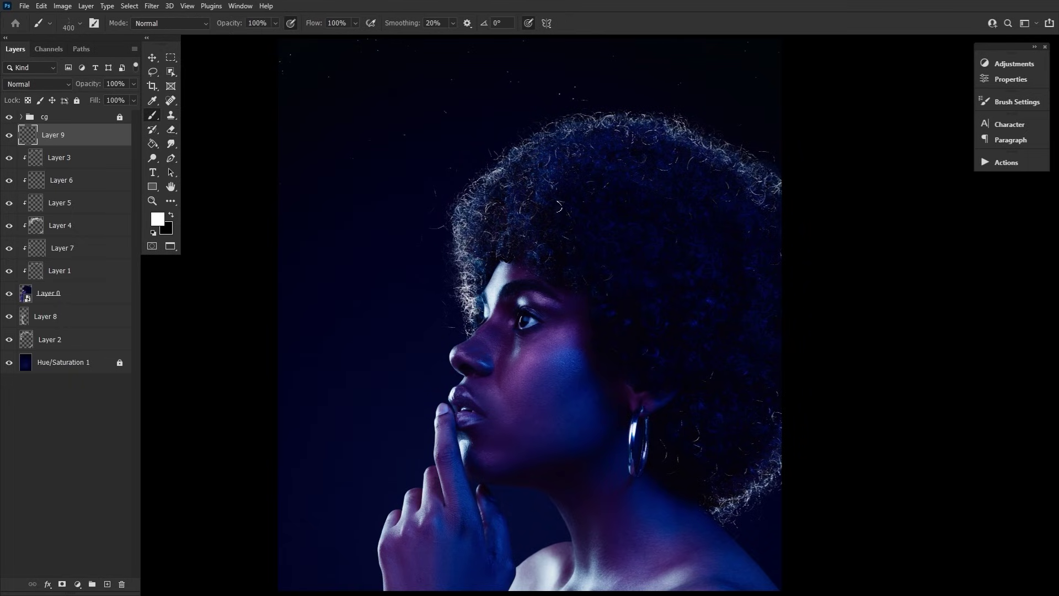